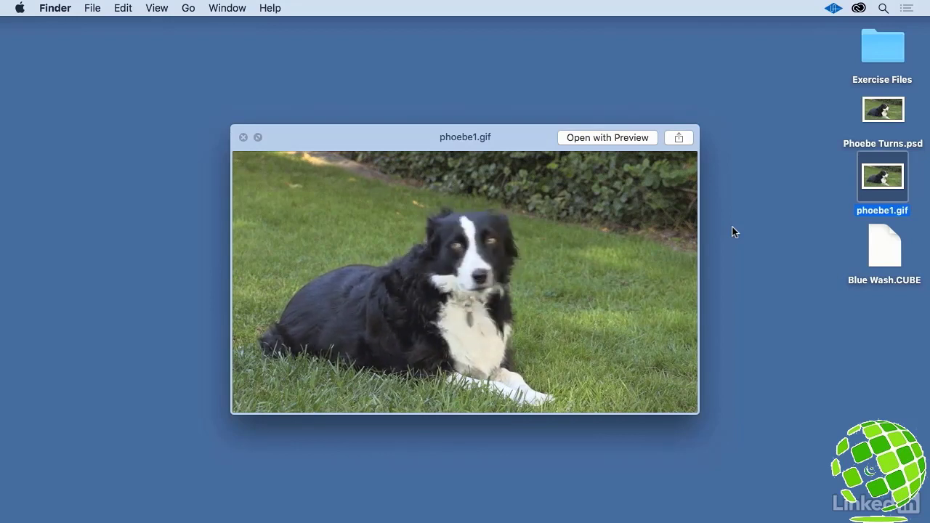
Step: Close the Quick Look preview of phoebe1.gif
{"action": "key", "text": "space"}
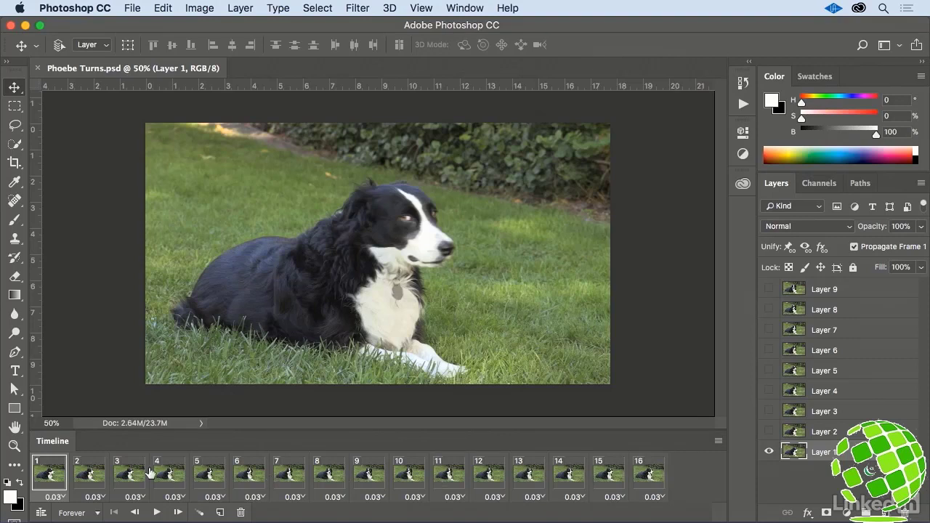
Step: Delete the even-numbered frames 2 through 16 from the Phoebe Turns.psd frame animation and play the shortened result
{"action": "left_click", "coordinate": [86, 475]}
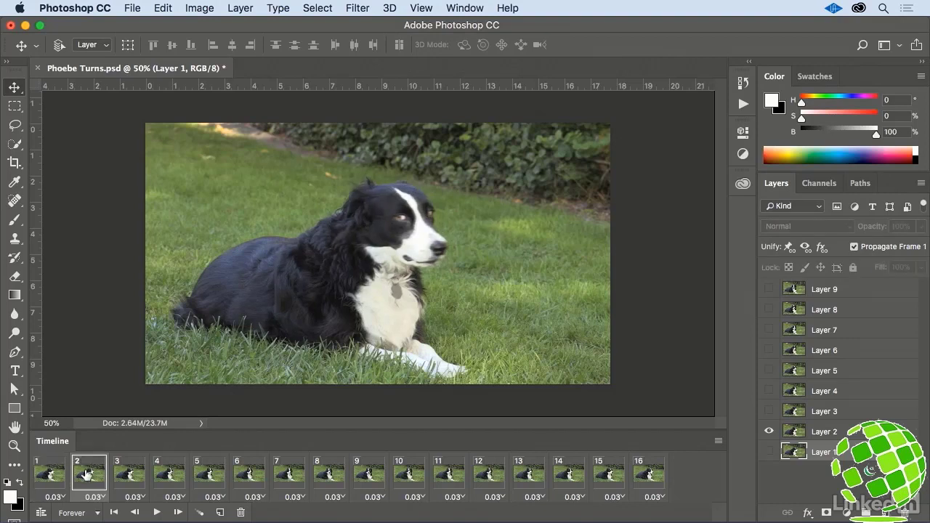
{"action": "key", "text": "super"}
{"action": "left_click", "coordinate": [167, 475], "text": "super"}
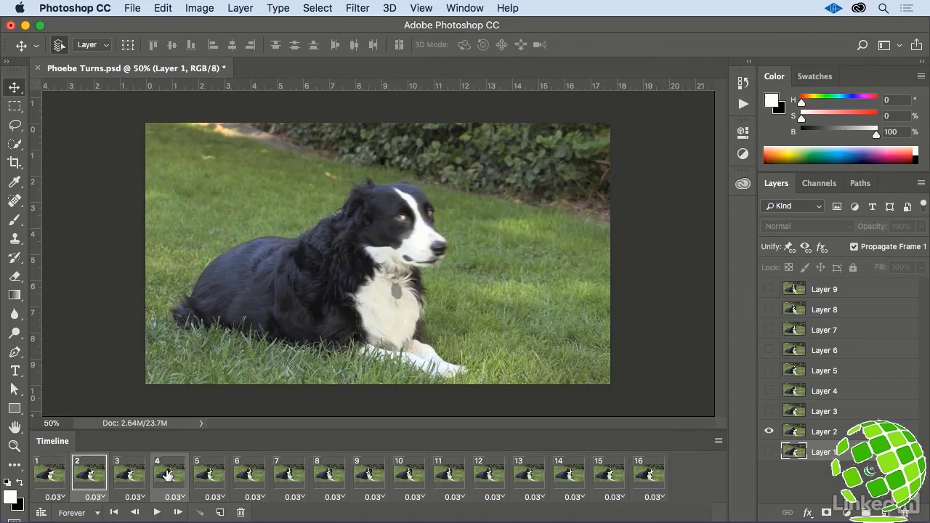
{"action": "left_click", "coordinate": [249, 475], "text": "super"}
{"action": "left_click", "coordinate": [327, 476], "text": "super"}
{"action": "left_click", "coordinate": [403, 477], "text": "super"}
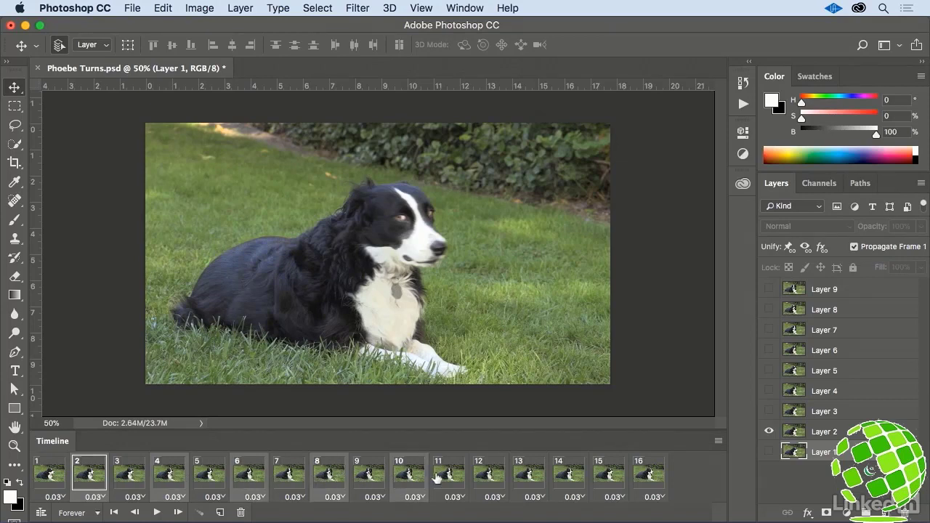
{"action": "left_click", "coordinate": [483, 478], "text": "super"}
{"action": "left_click", "coordinate": [574, 477], "text": "super"}
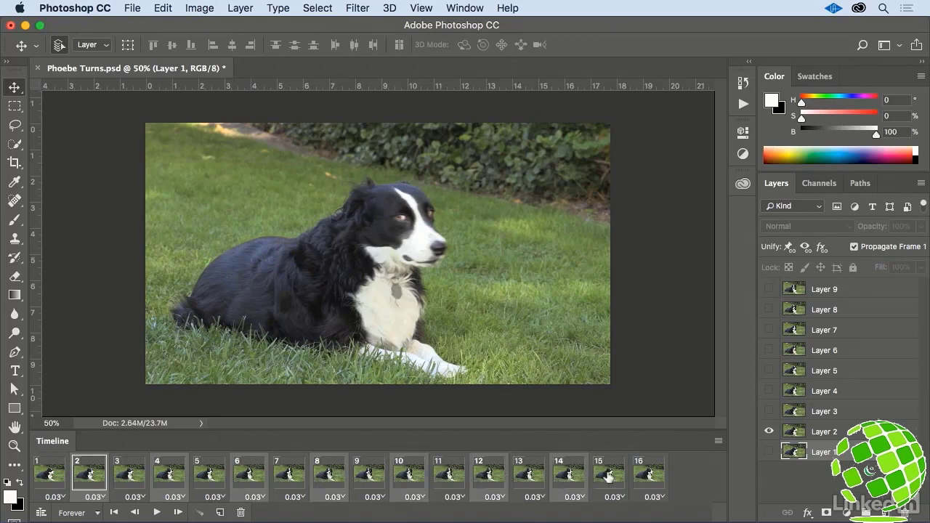
{"action": "left_click", "coordinate": [644, 474], "text": "super"}
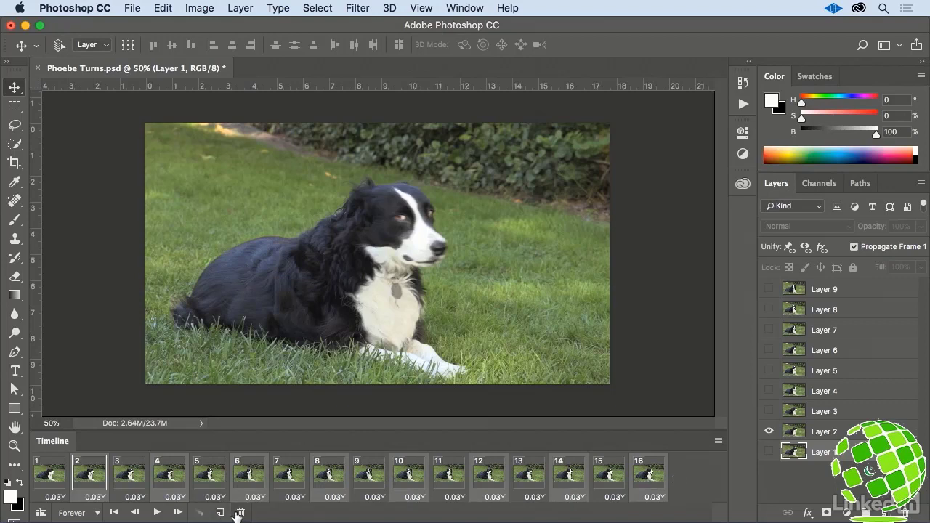
{"action": "left_click", "coordinate": [239, 514]}
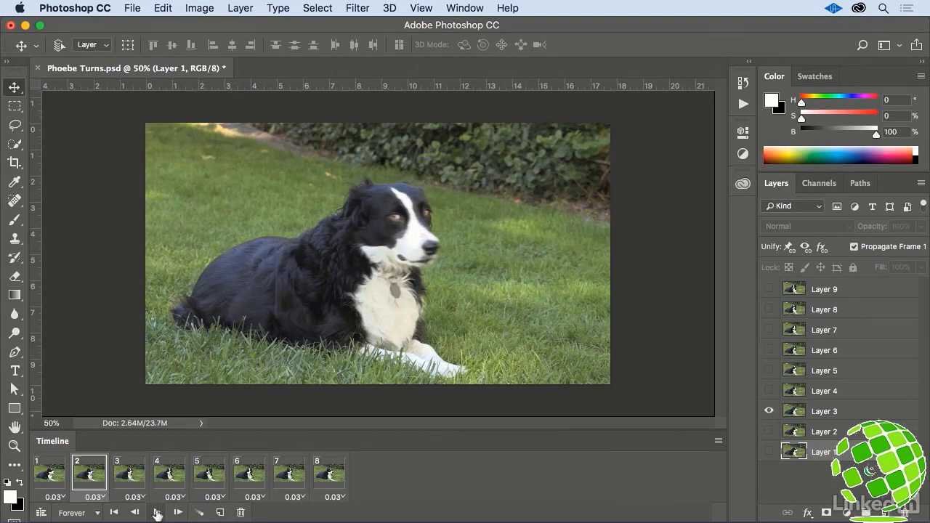
{"action": "left_click", "coordinate": [157, 513]}
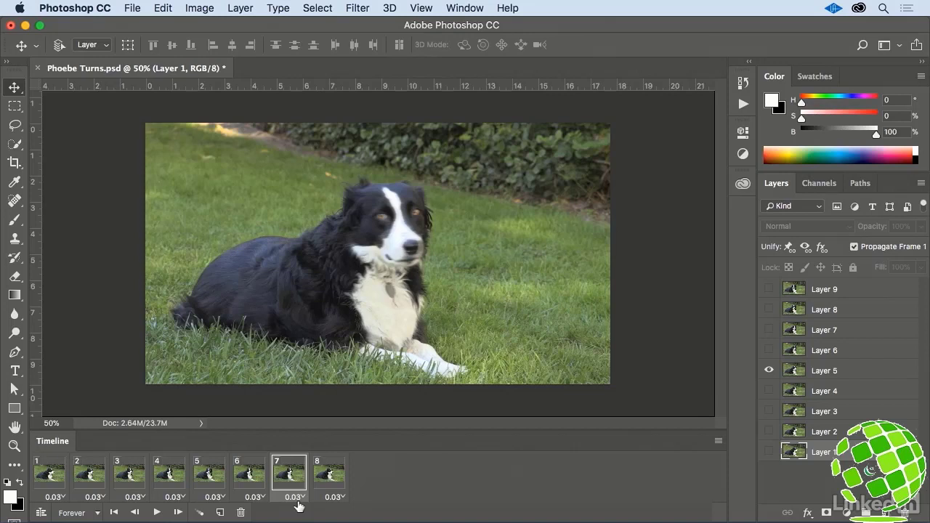
Step: Set the delay of all eight animation frames to 0.2 seconds and preview the playback
{"action": "left_click", "coordinate": [53, 482]}
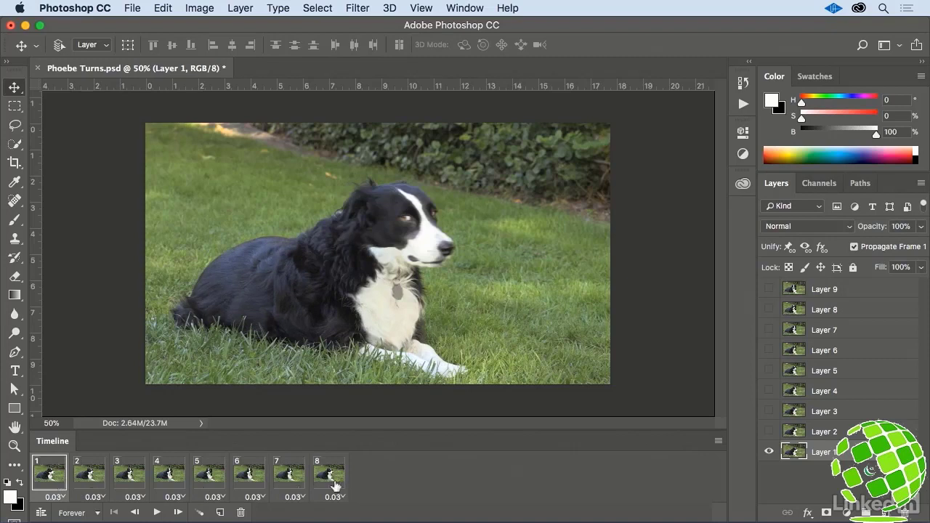
{"action": "left_click", "coordinate": [328, 480], "text": "shift"}
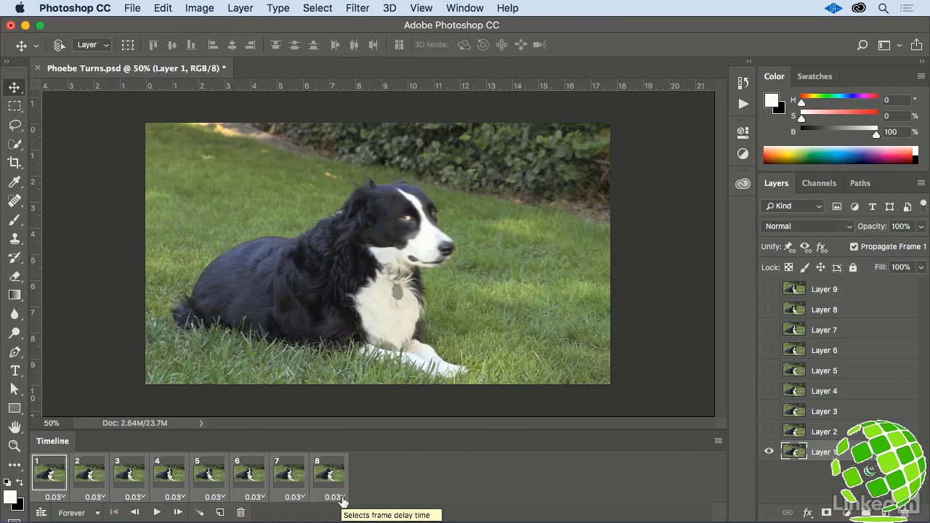
{"action": "left_click", "coordinate": [342, 497]}
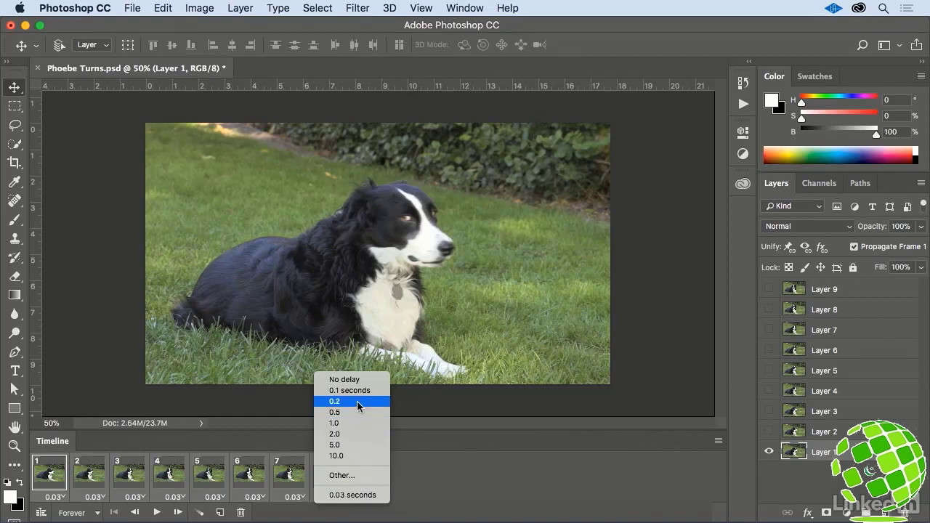
{"action": "left_click", "coordinate": [357, 402]}
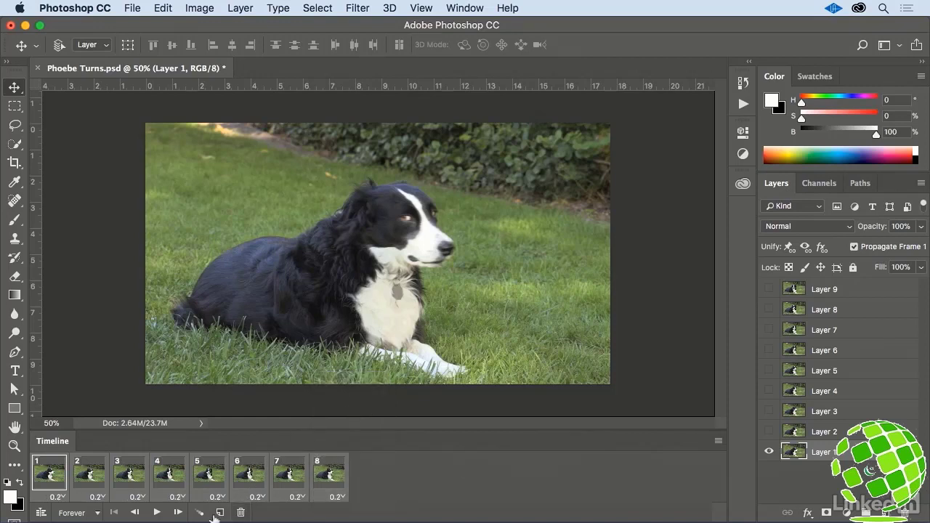
{"action": "left_click", "coordinate": [157, 514]}
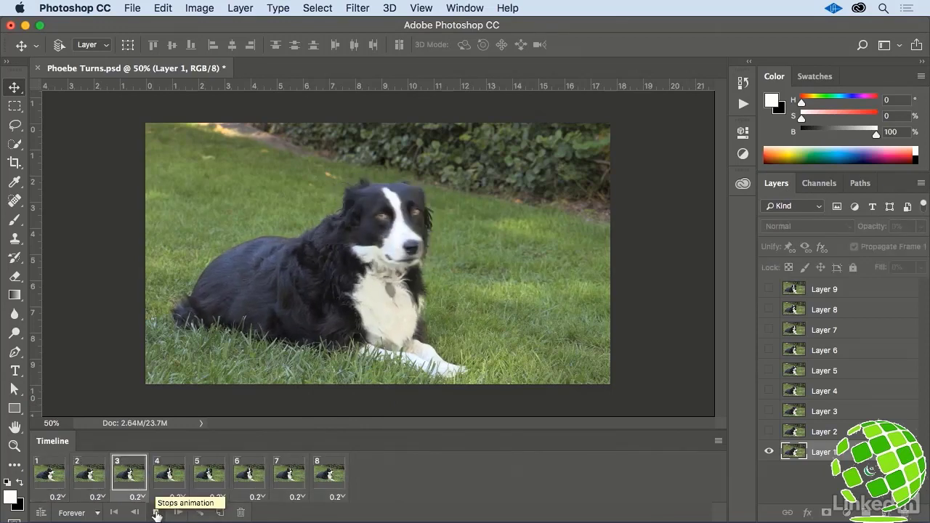
{"action": "left_click", "coordinate": [156, 514]}
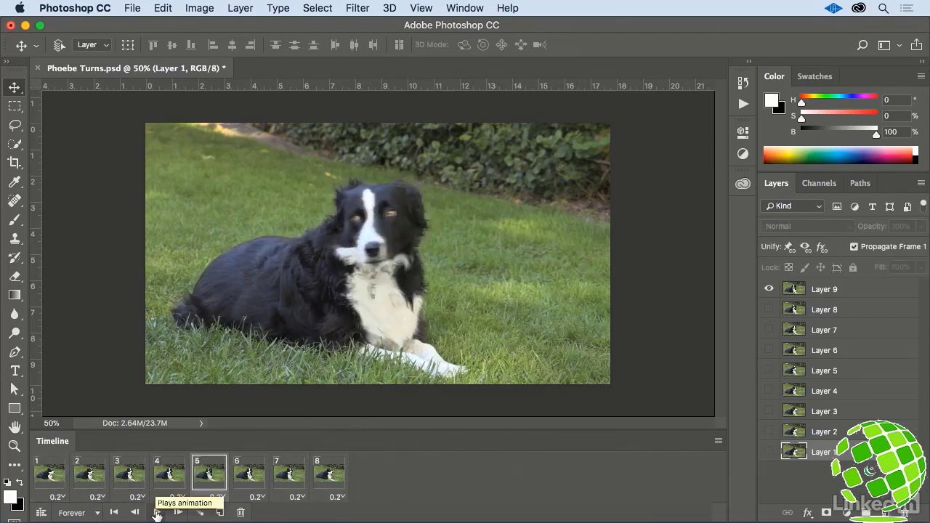
Step: Set a custom delay of 0.08 seconds for all eight animation frames and preview the playback
{"action": "left_click", "coordinate": [48, 473]}
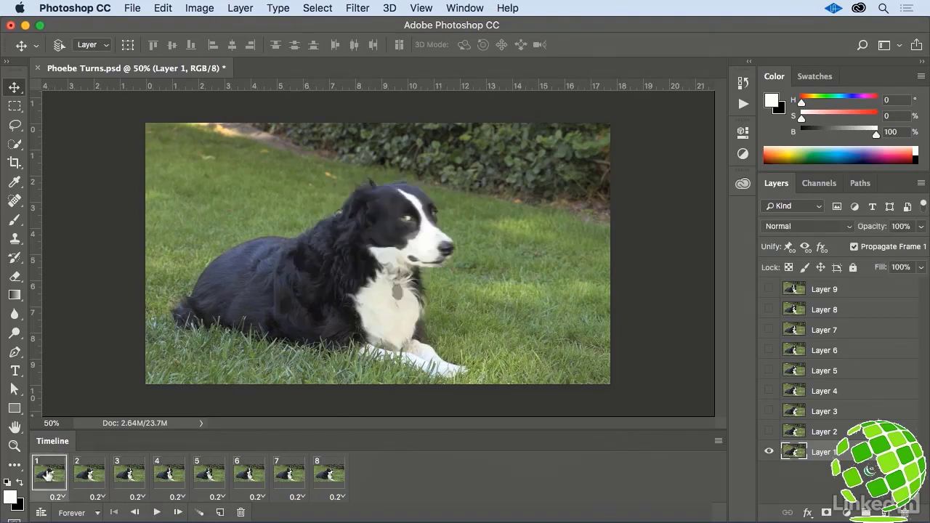
{"action": "left_click", "coordinate": [324, 475], "text": "shift"}
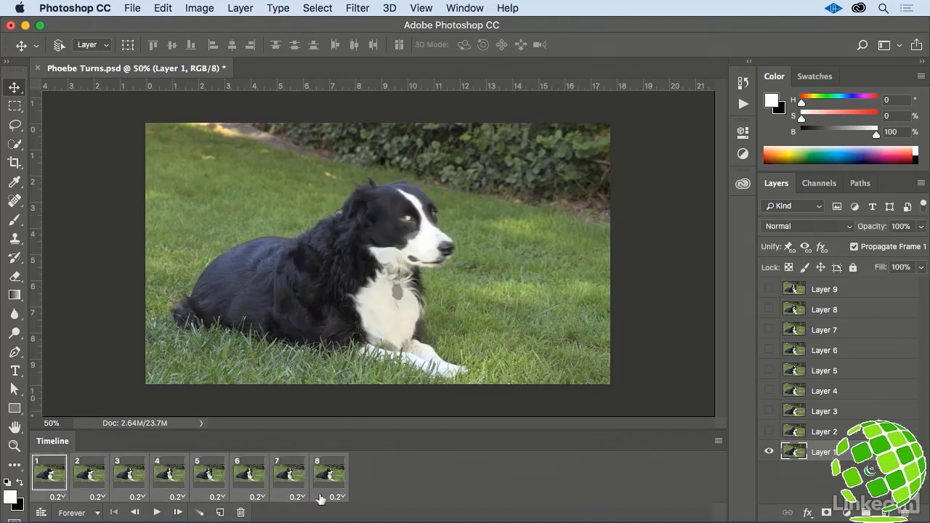
{"action": "left_click", "coordinate": [339, 498]}
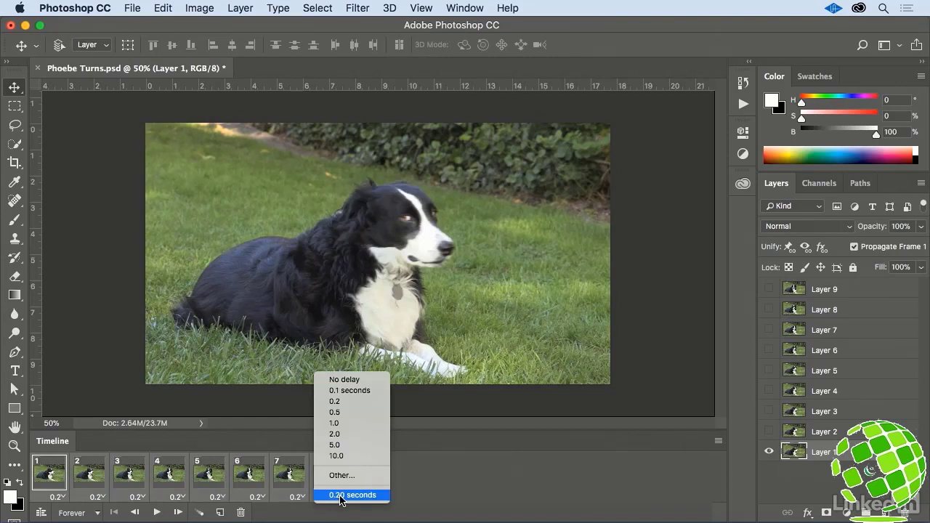
{"action": "left_click", "coordinate": [364, 476]}
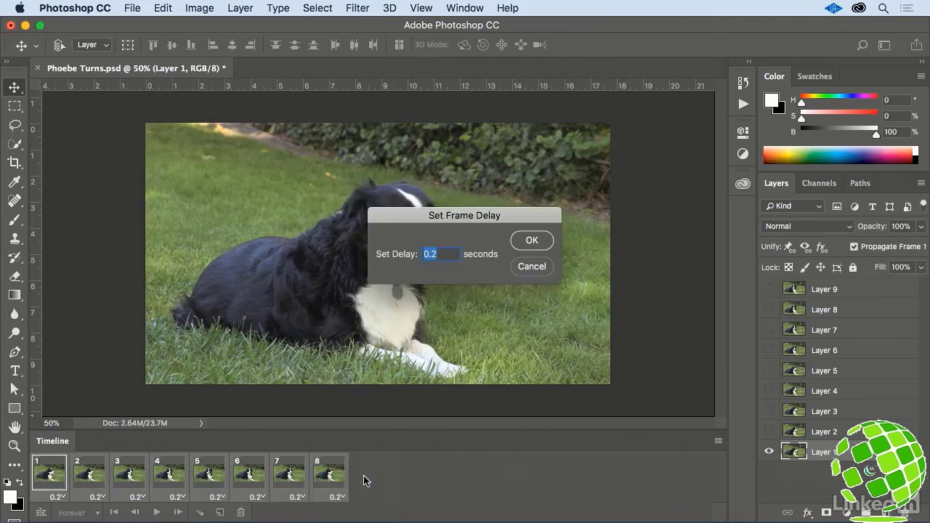
{"action": "type", "text": "0.08"}
{"action": "left_click", "coordinate": [527, 241]}
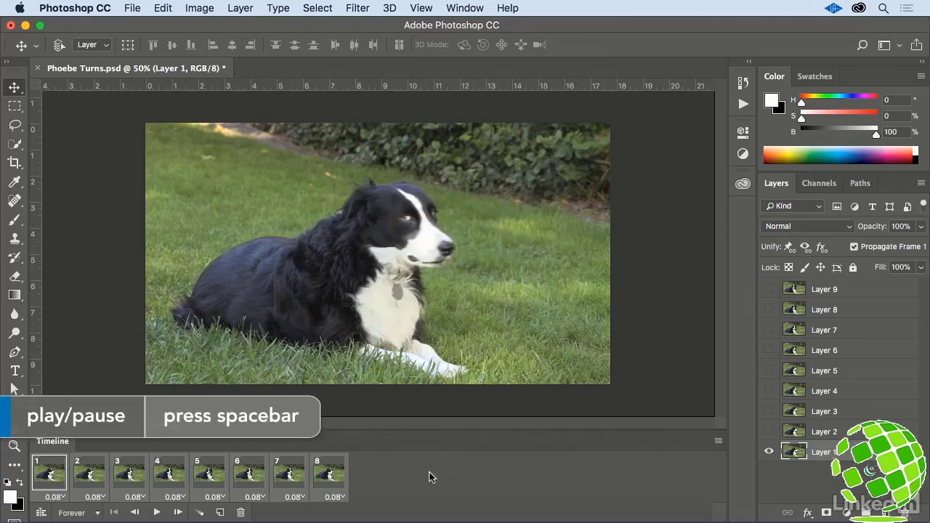
{"action": "key", "text": "space"}
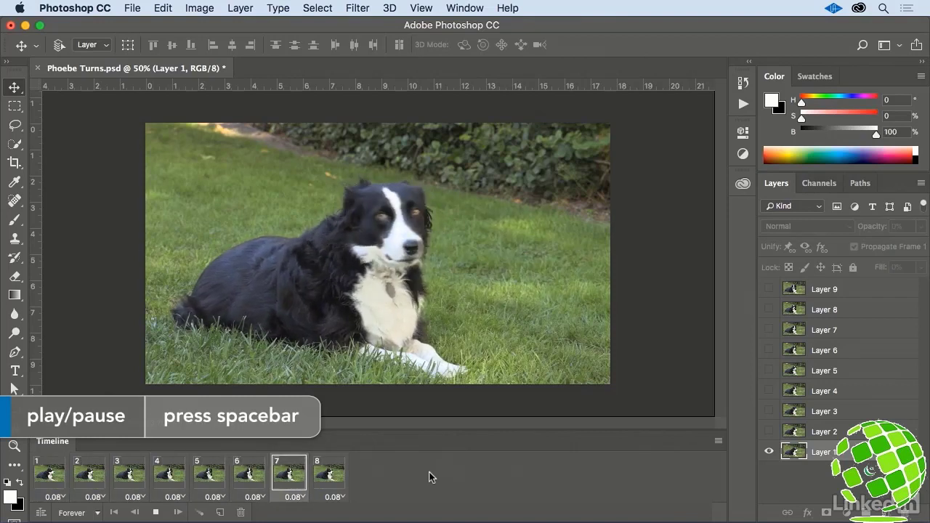
{"action": "key", "text": "space"}
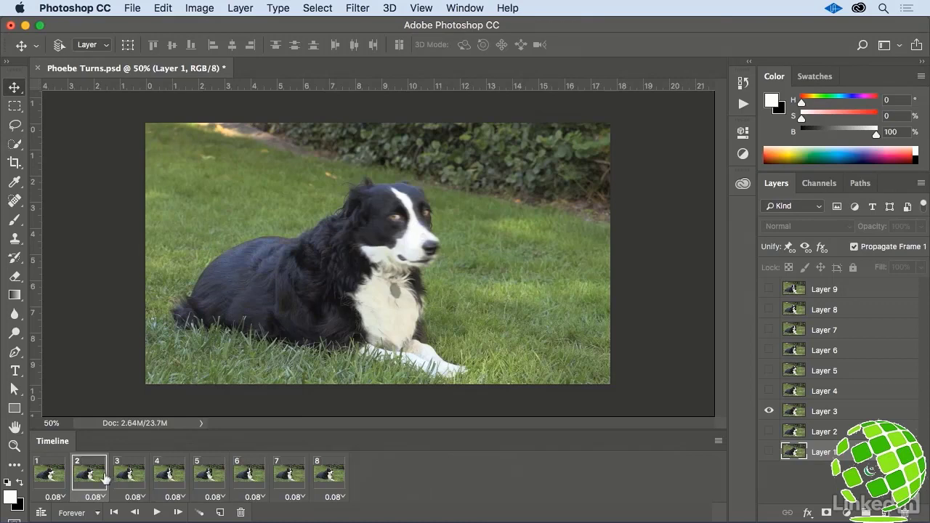
Step: With all eight frames selected, crop the image to a 1:1 square framed tightly around the dog's head, chest and front paws
{"action": "left_click", "coordinate": [49, 476]}
{"action": "left_click", "coordinate": [331, 479], "text": "shift"}
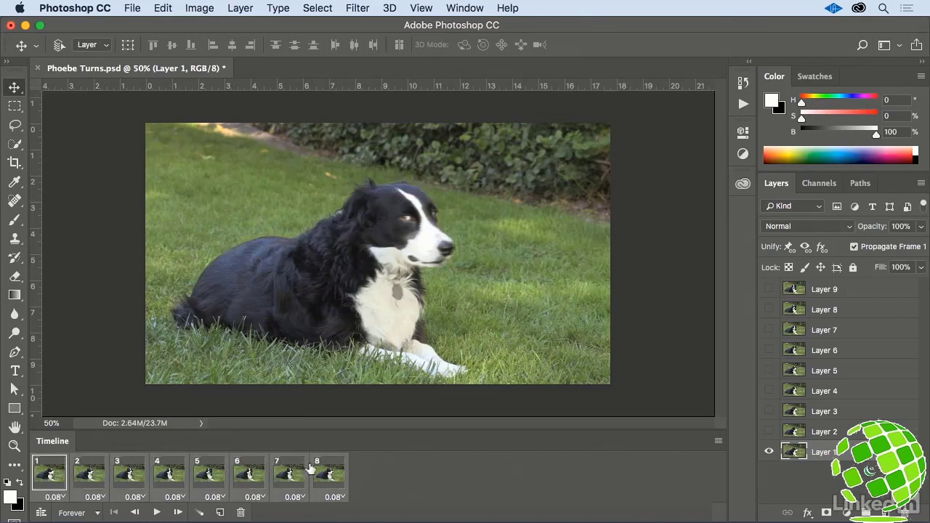
{"action": "left_click", "coordinate": [15, 163]}
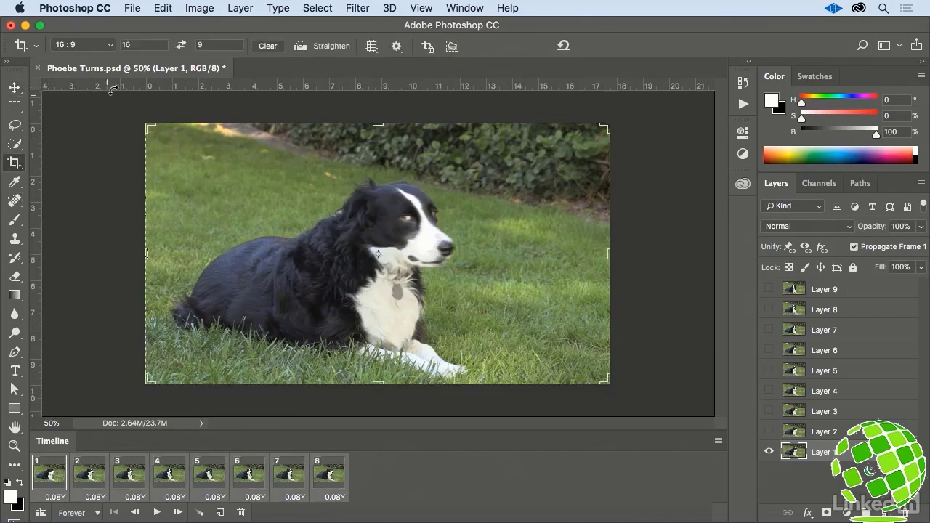
{"action": "left_click", "coordinate": [113, 45]}
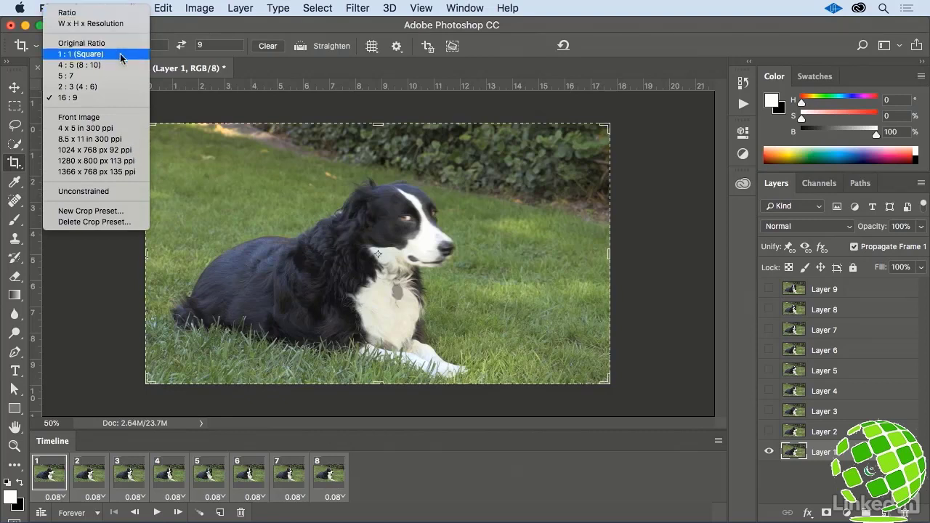
{"action": "left_click", "coordinate": [120, 53]}
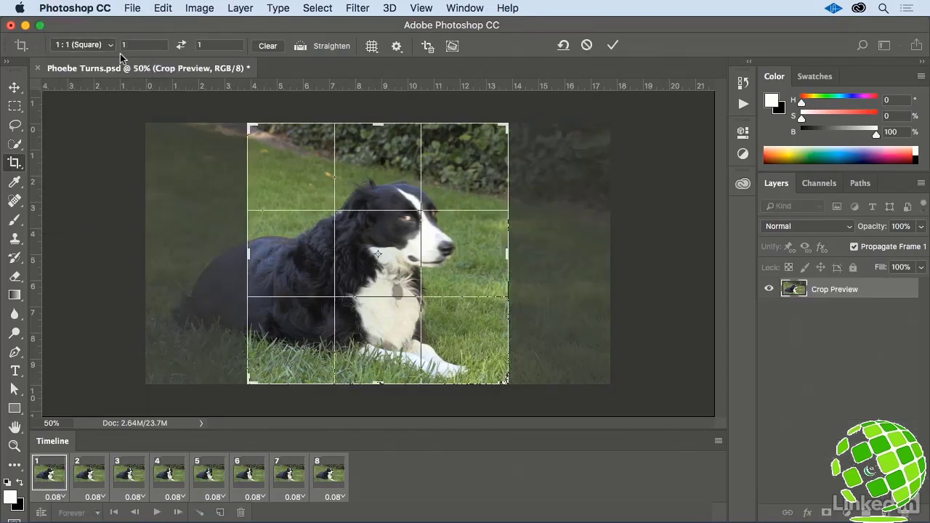
{"action": "left_click_drag", "start_coordinate": [244, 127], "coordinate": [269, 144]}
{"action": "left_click", "coordinate": [332, 218]}
{"action": "left_click_drag", "start_coordinate": [331, 218], "coordinate": [349, 220]}
{"action": "key", "text": "super+r"}
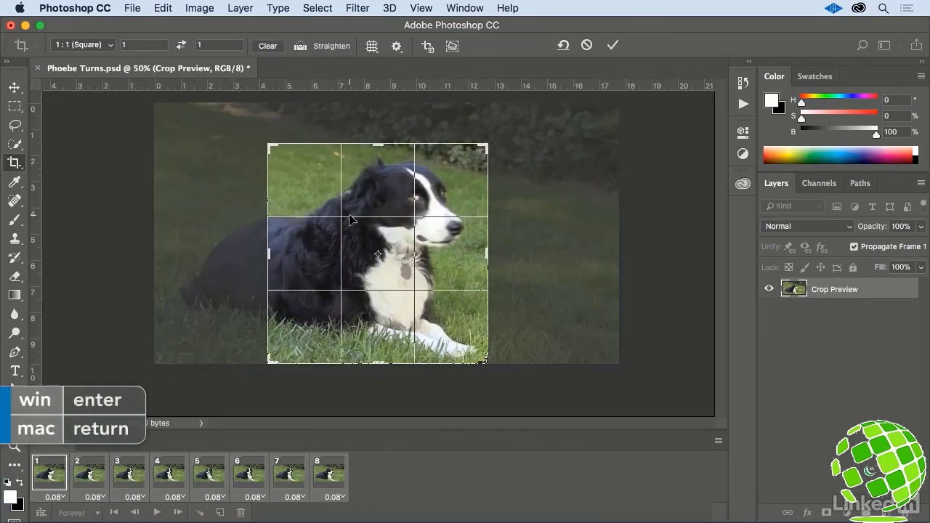
{"action": "key", "text": "Return"}
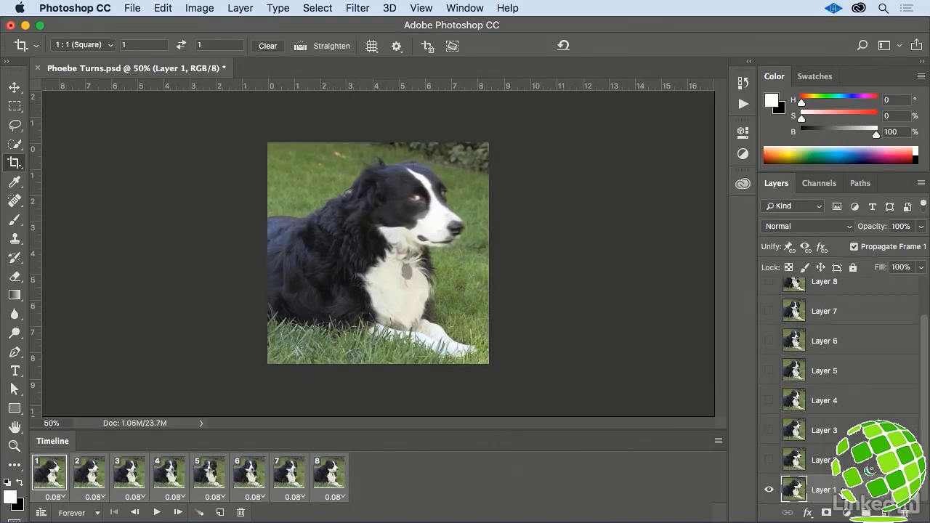
Step: Put Layer 1 through Layer 9 into one layer group and name it Animation
{"action": "scroll", "coordinate": [868, 376], "scroll_direction": "up", "scroll_amount": 2}
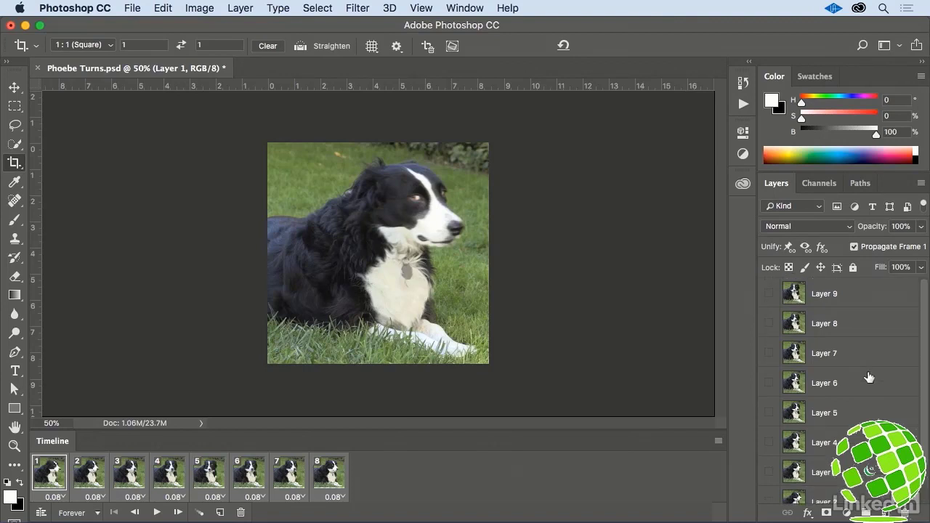
{"action": "left_click", "coordinate": [864, 299], "text": "shift"}
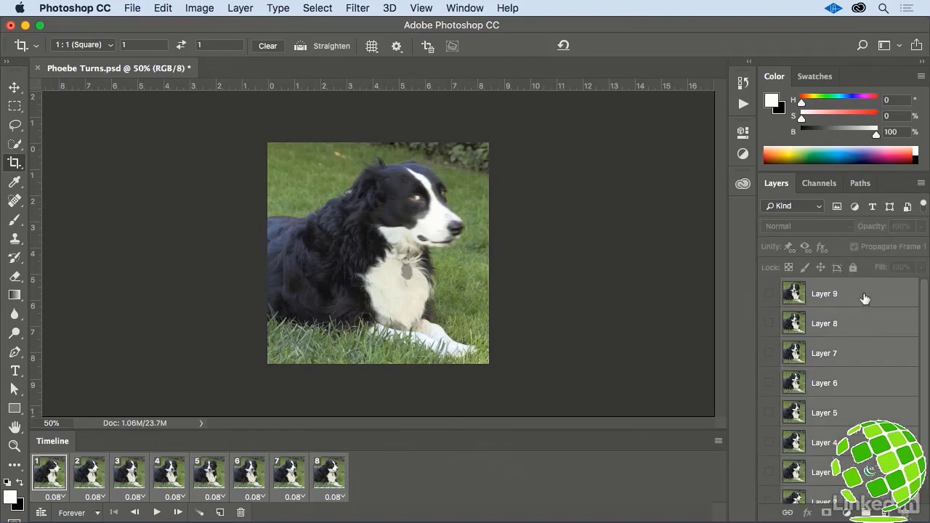
{"action": "left_click_drag", "start_coordinate": [863, 357], "coordinate": [866, 512]}
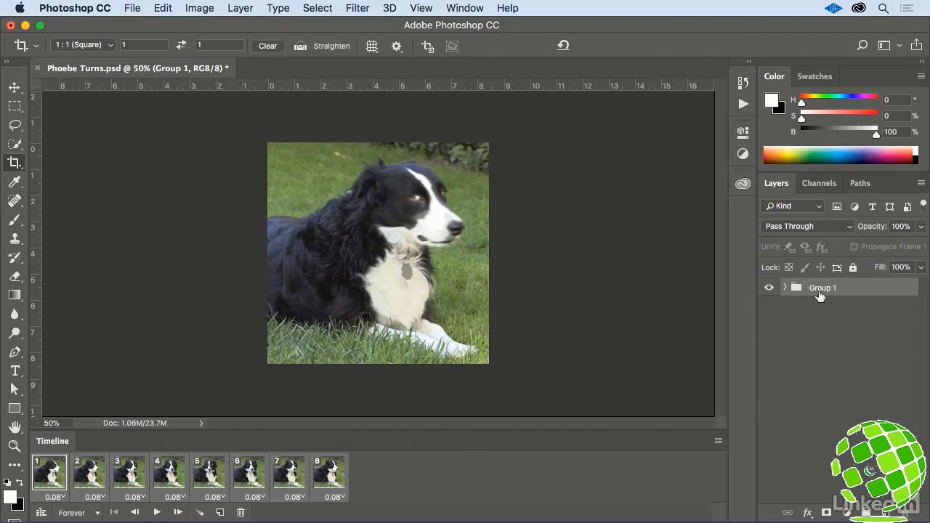
{"action": "double_click", "coordinate": [819, 291]}
{"action": "type", "text": "Animation"}
{"action": "key", "text": "Return"}
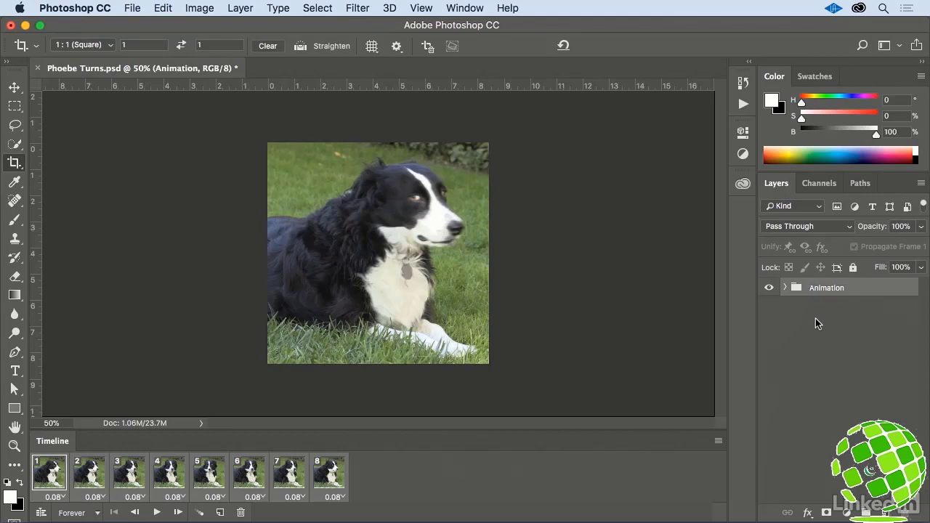
Step: Add a Color Lookup adjustment layer above the Animation group and load the Blue Wash.CUBE file from the Desktop as its 3D LUT
{"action": "left_click", "coordinate": [844, 512]}
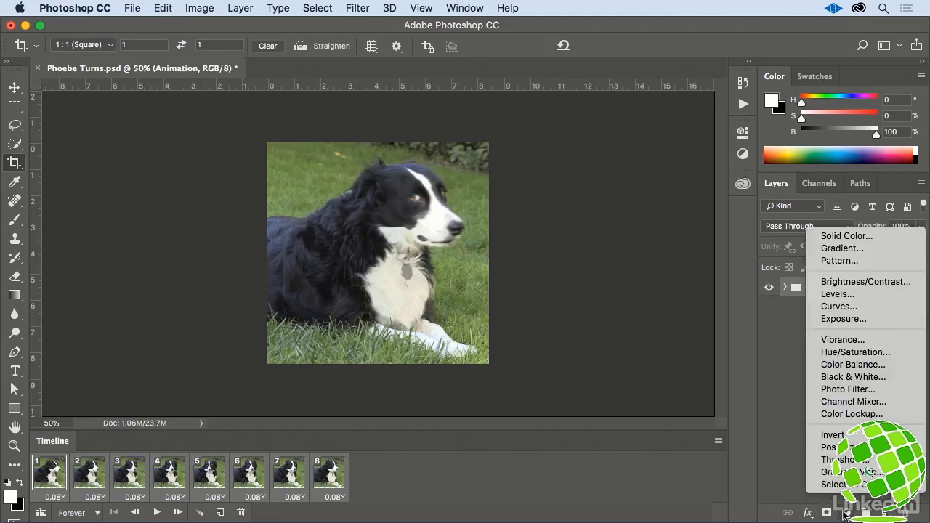
{"action": "left_click", "coordinate": [886, 414]}
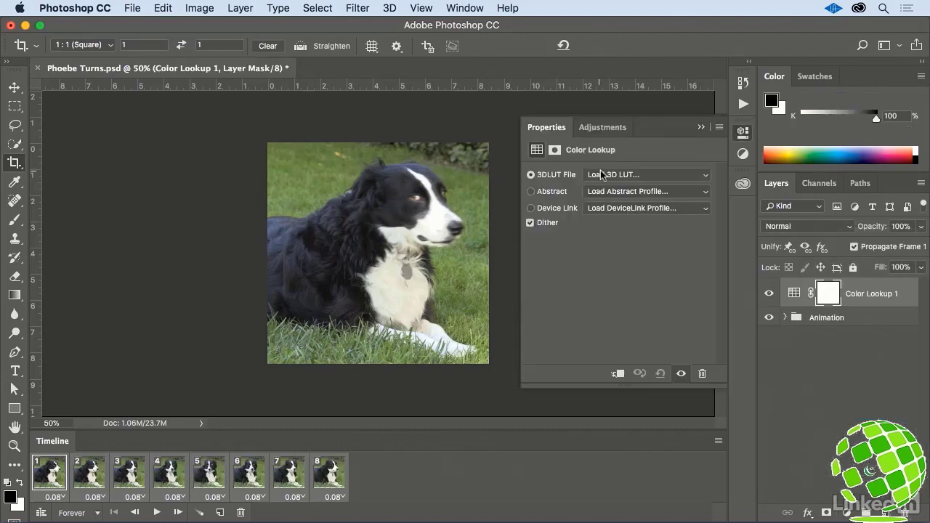
{"action": "left_click", "coordinate": [639, 175]}
{"action": "left_click", "coordinate": [662, 175]}
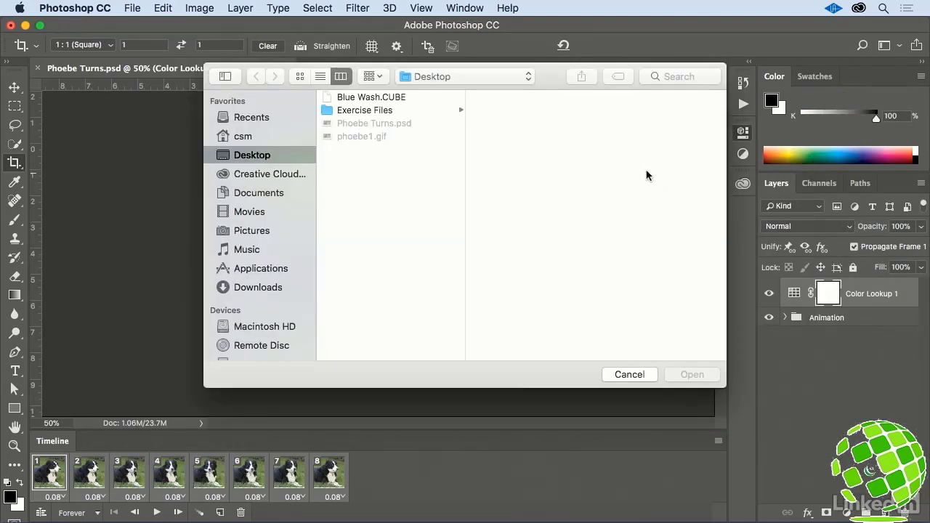
{"action": "left_click", "coordinate": [375, 99]}
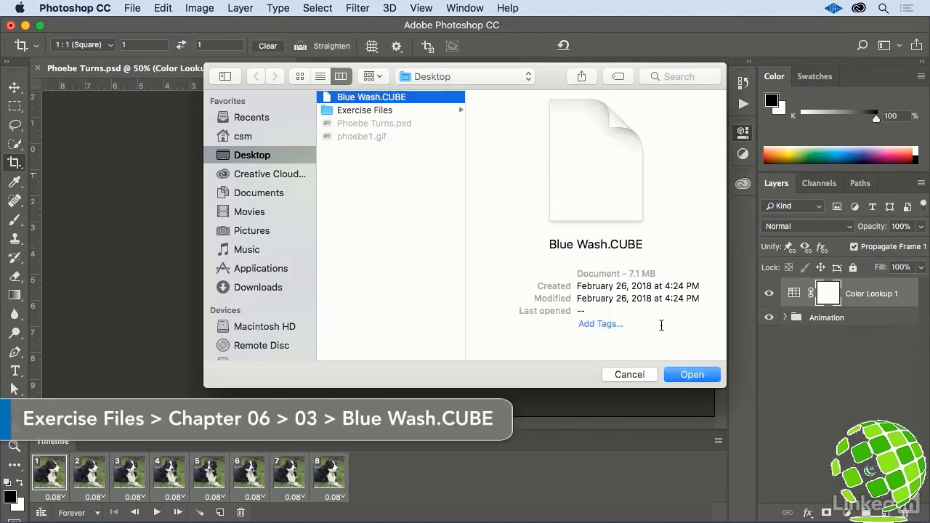
{"action": "left_click", "coordinate": [692, 375]}
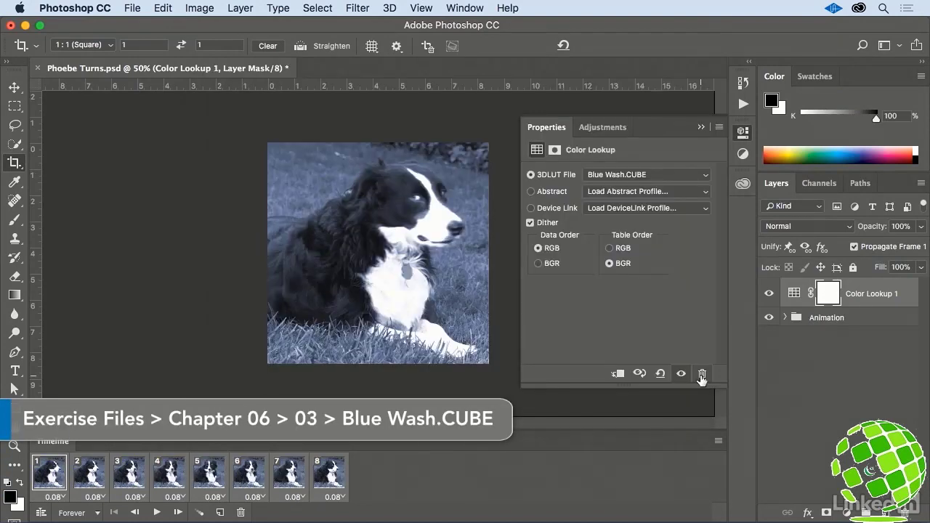
{"action": "left_click", "coordinate": [699, 137]}
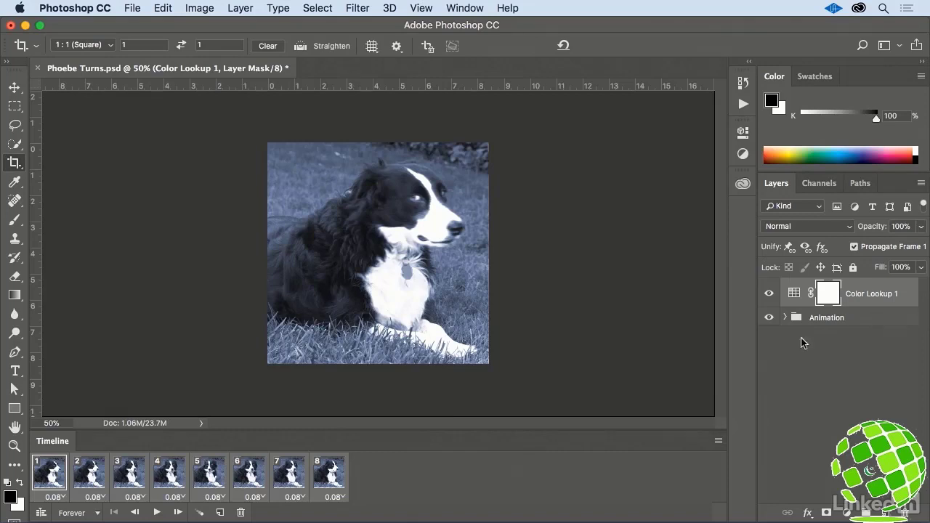
Step: Set up the Type tool with the Chantal font in Medium style, 60 pt size and white text colour
{"action": "left_click", "coordinate": [15, 370]}
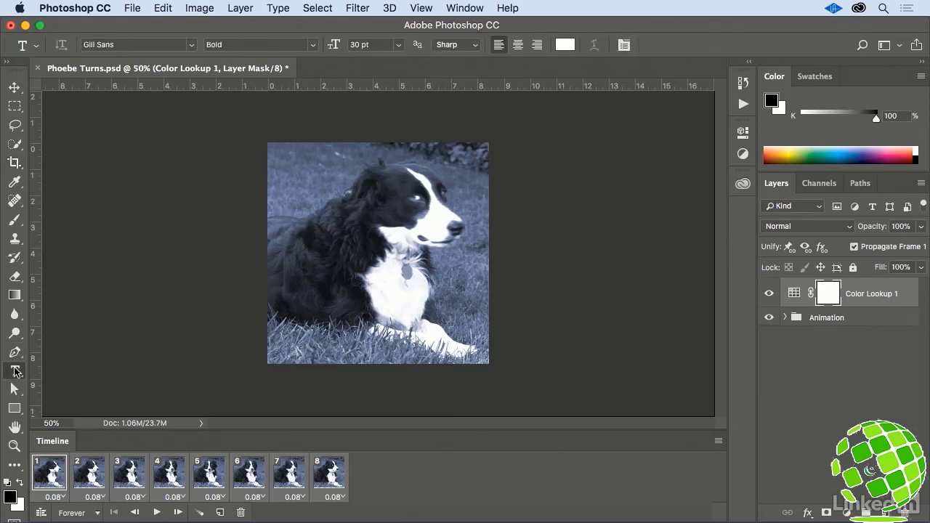
{"action": "left_click", "coordinate": [191, 45]}
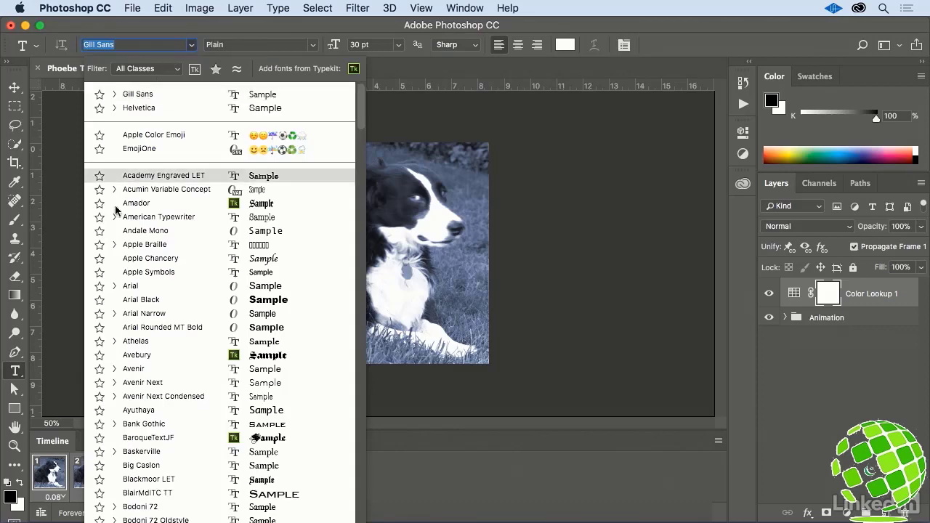
{"action": "scroll", "coordinate": [188, 411], "scroll_direction": "down", "scroll_amount": 10}
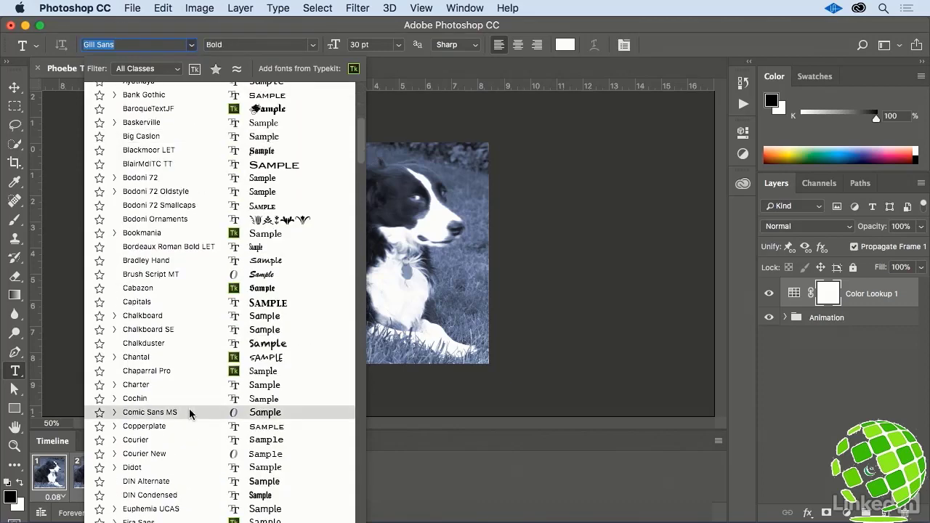
{"action": "left_click", "coordinate": [186, 358]}
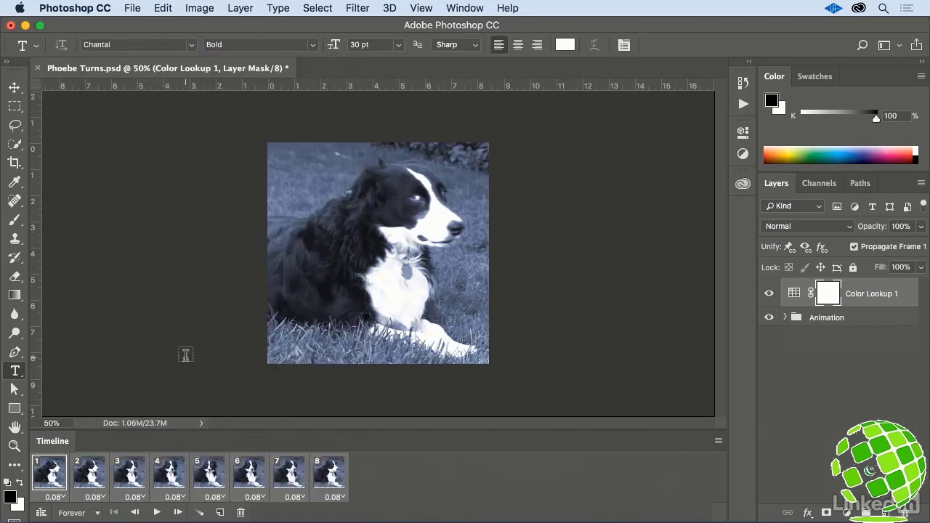
{"action": "left_click", "coordinate": [318, 45]}
{"action": "left_click", "coordinate": [315, 60]}
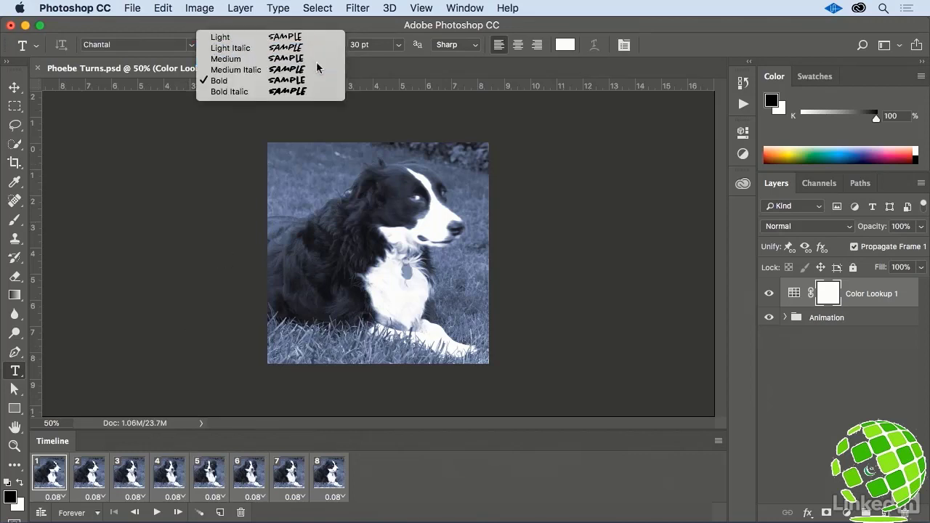
{"action": "left_click", "coordinate": [397, 47]}
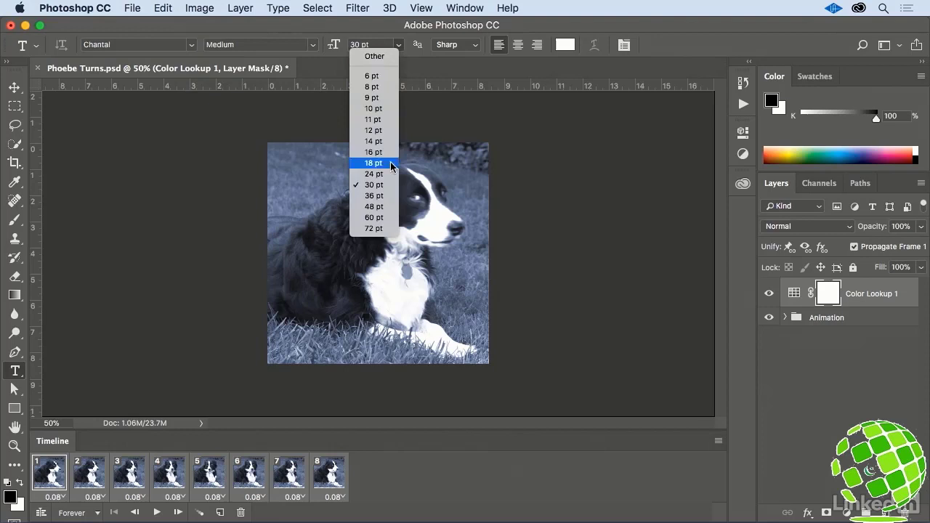
{"action": "left_click", "coordinate": [391, 213]}
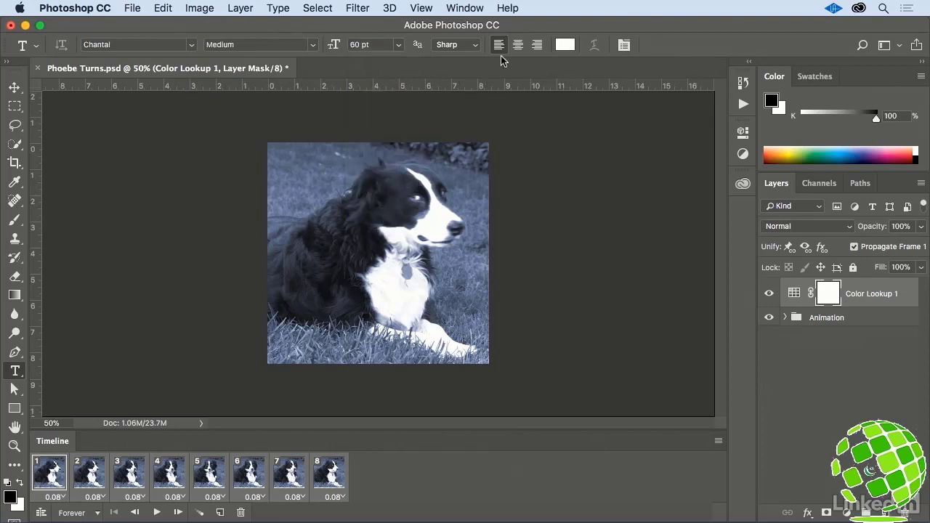
{"action": "left_click", "coordinate": [564, 44]}
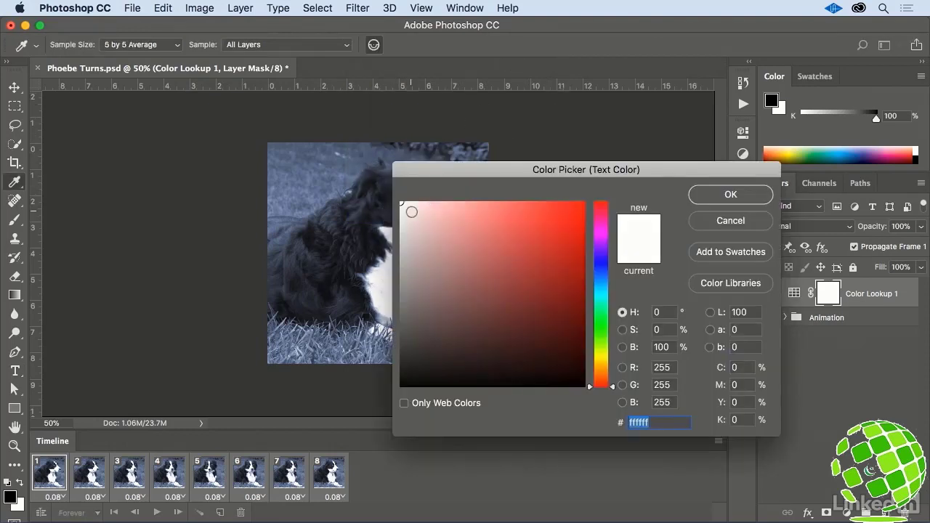
{"action": "left_click", "coordinate": [717, 198]}
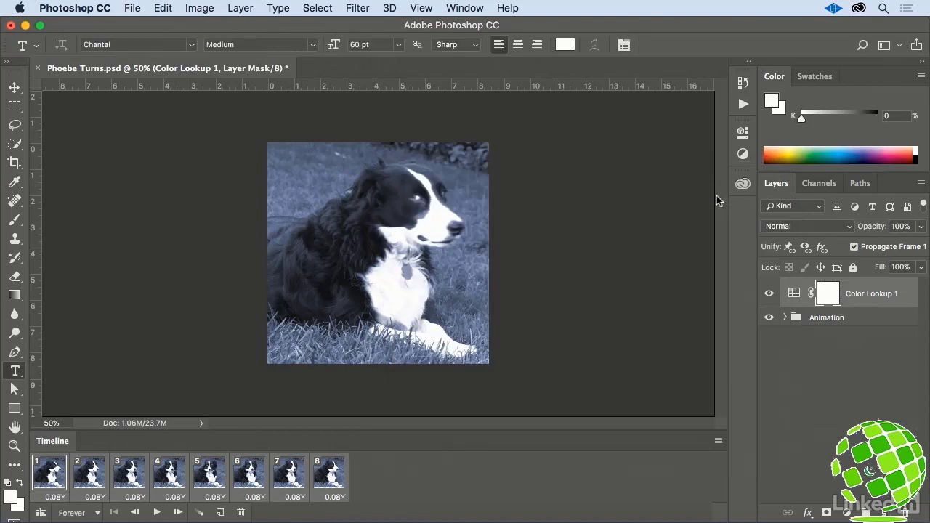
Step: Add the caption "I Don't Think So..." across the top of the image, above the dog's head
{"action": "left_click", "coordinate": [283, 168]}
{"action": "type", "text": "I D"}
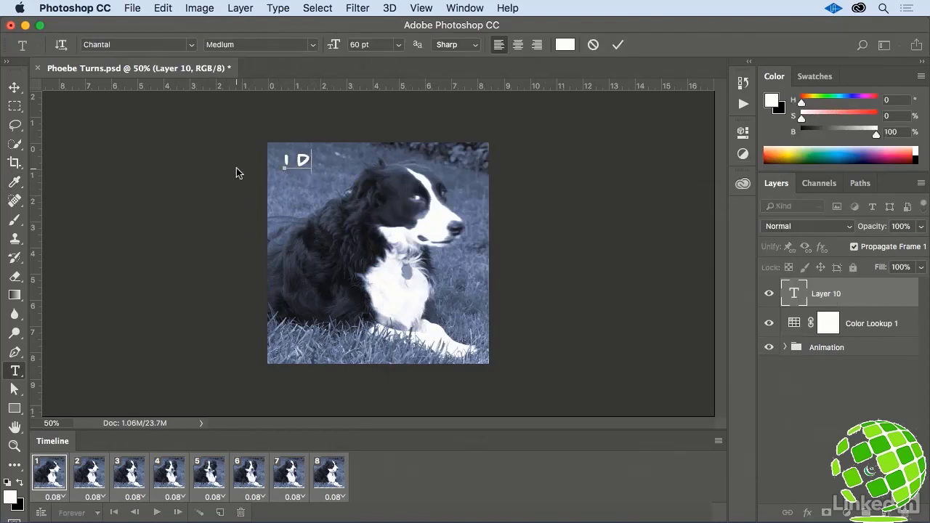
{"action": "type", "text": "ON'T THINK SO"}
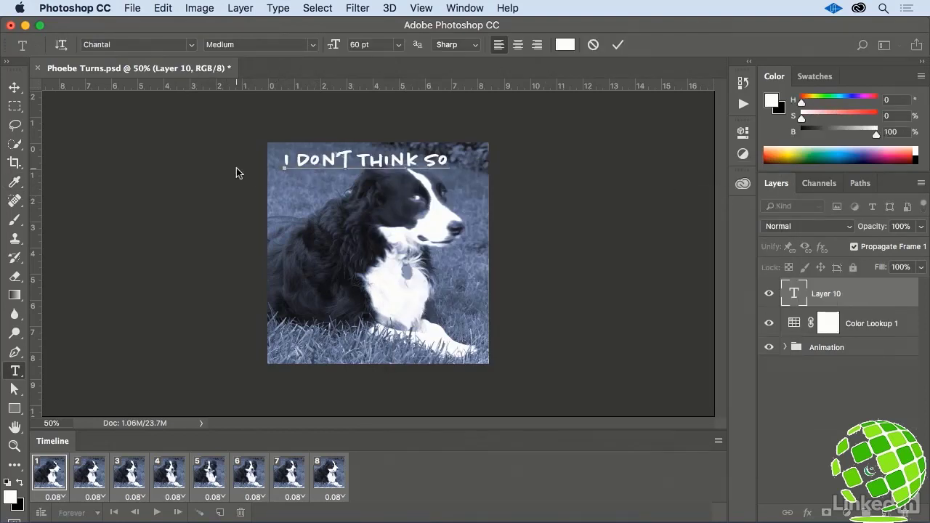
{"action": "key", "text": "super+Return"}
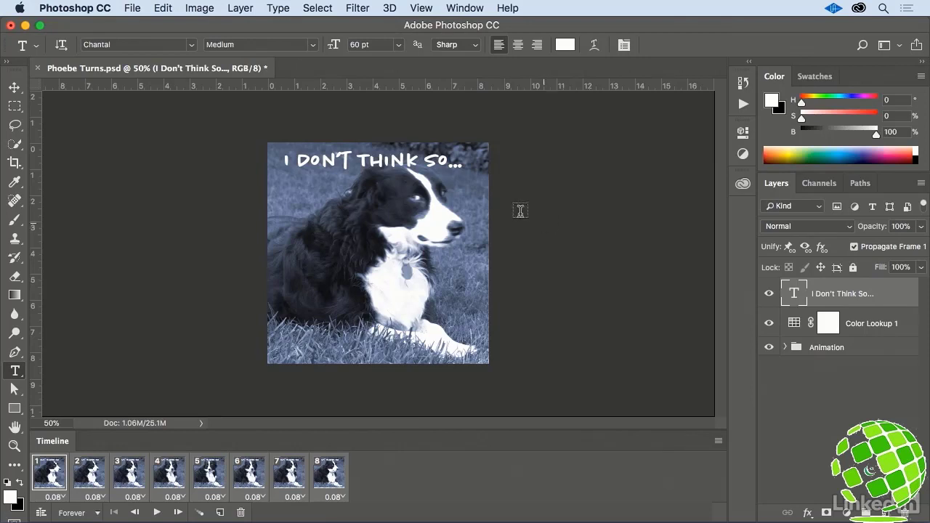
Step: Start a Save for Web (Legacy) export and set the GIF's image size to 250 by 250 px
{"action": "left_click", "coordinate": [132, 9]}
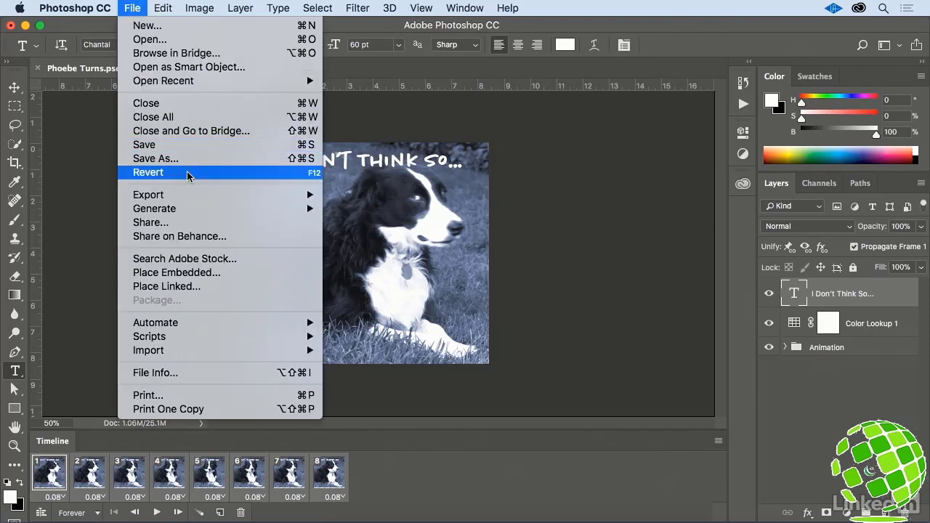
{"action": "mouse_move", "coordinate": [197, 192]}
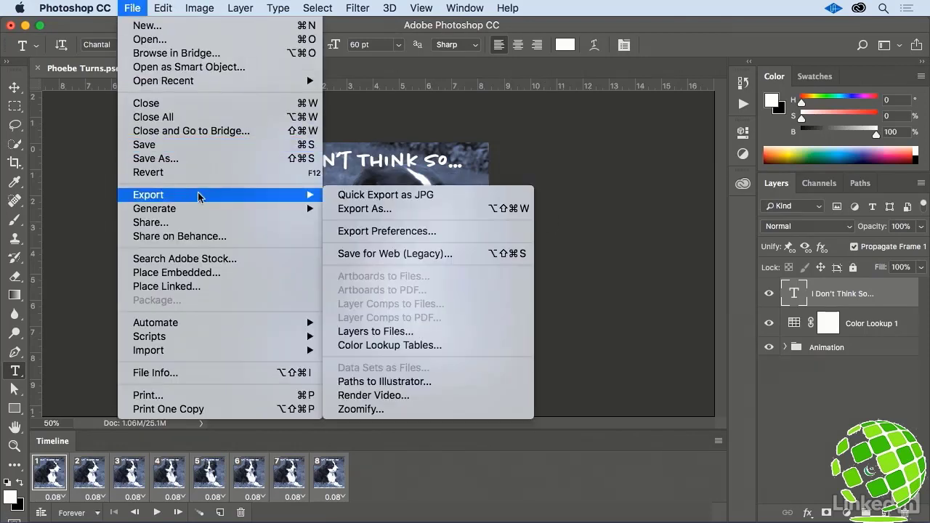
{"action": "left_click", "coordinate": [490, 254]}
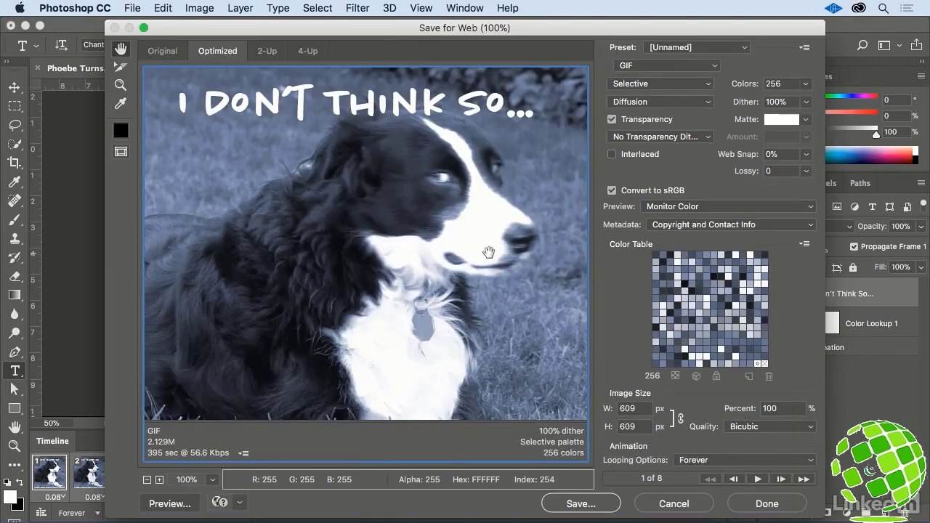
{"action": "key", "text": "super+minus"}
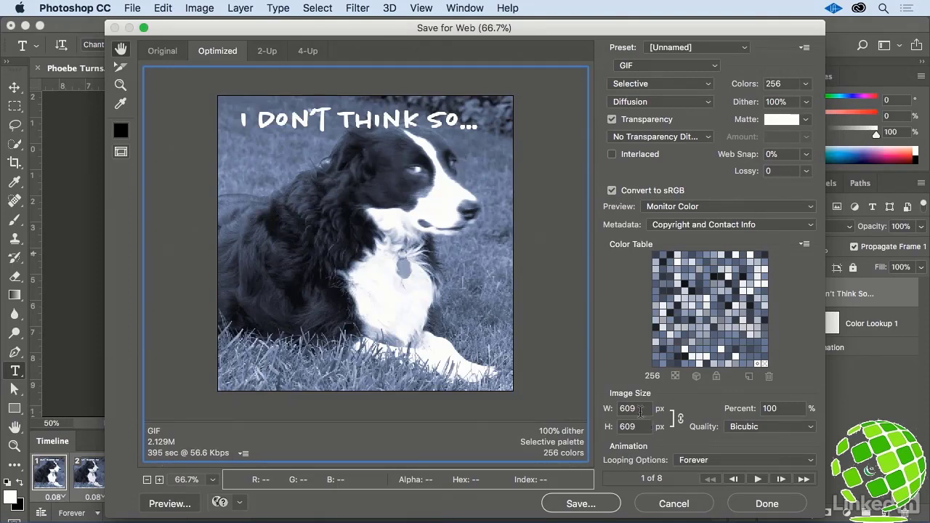
{"action": "left_click", "coordinate": [617, 408]}
{"action": "type", "text": "250"}
{"action": "key", "text": "Tab"}
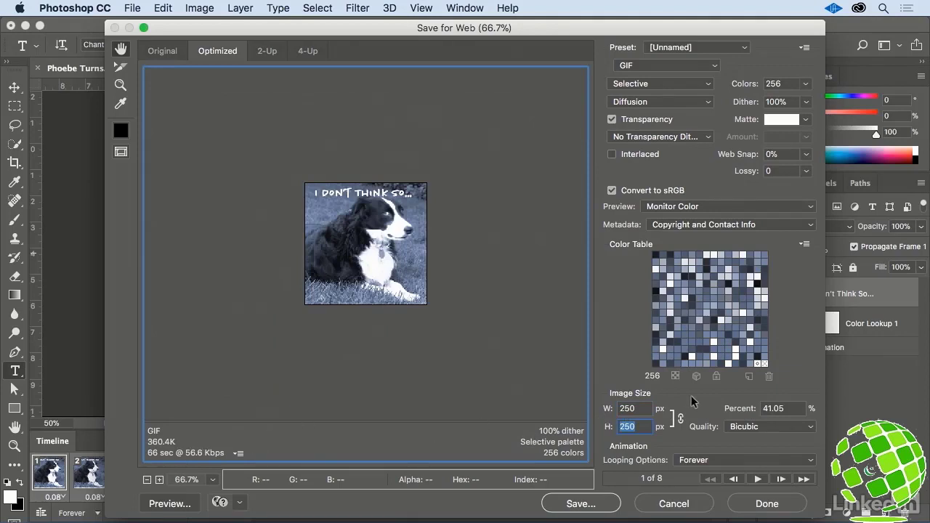
Step: Set the GIF export to No Dither and turn off transparency
{"action": "left_click", "coordinate": [709, 102]}
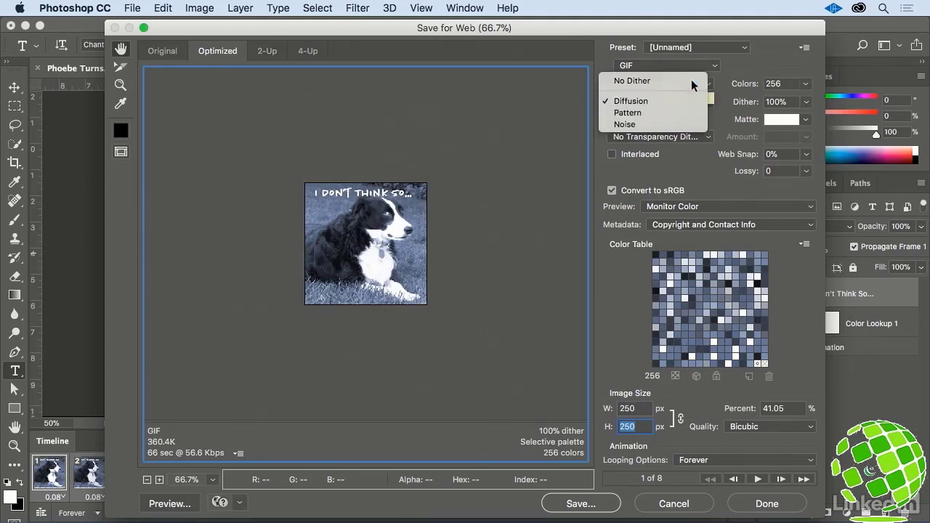
{"action": "left_click", "coordinate": [691, 85]}
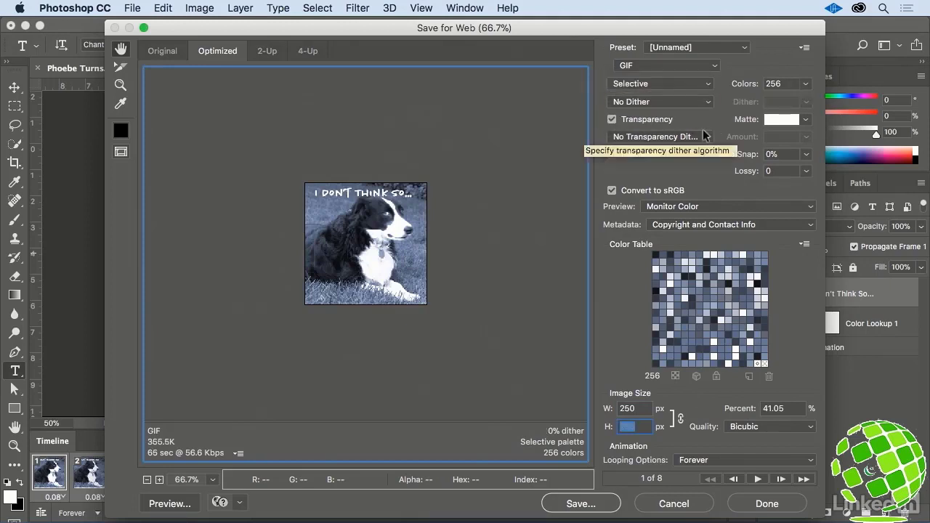
{"action": "left_click", "coordinate": [612, 120]}
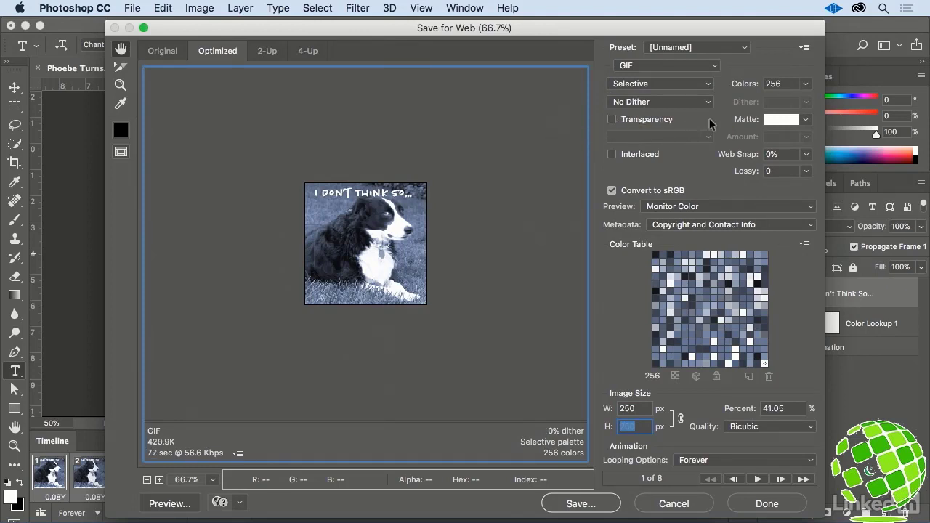
Step: Try reducing the GIF's colour table to 128, 64, 32 and 16 colours in turn
{"action": "left_click", "coordinate": [807, 85]}
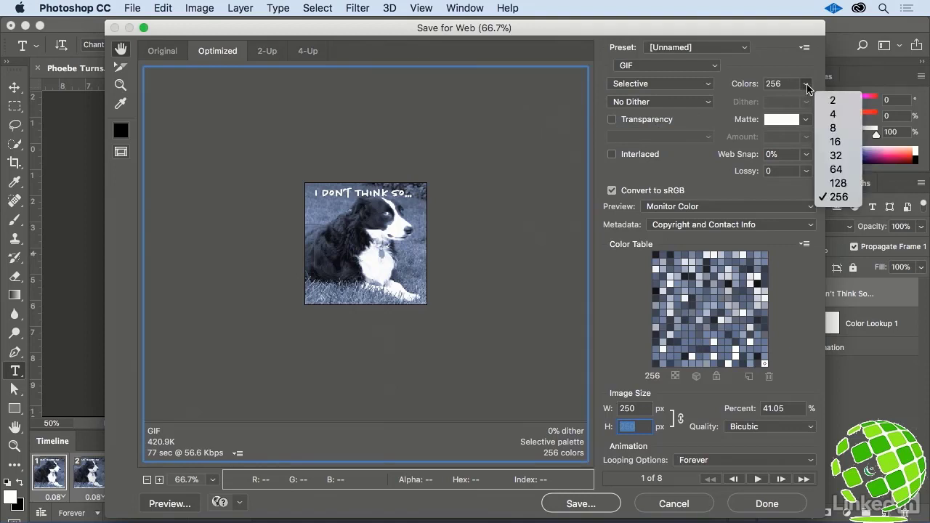
{"action": "left_click", "coordinate": [825, 189]}
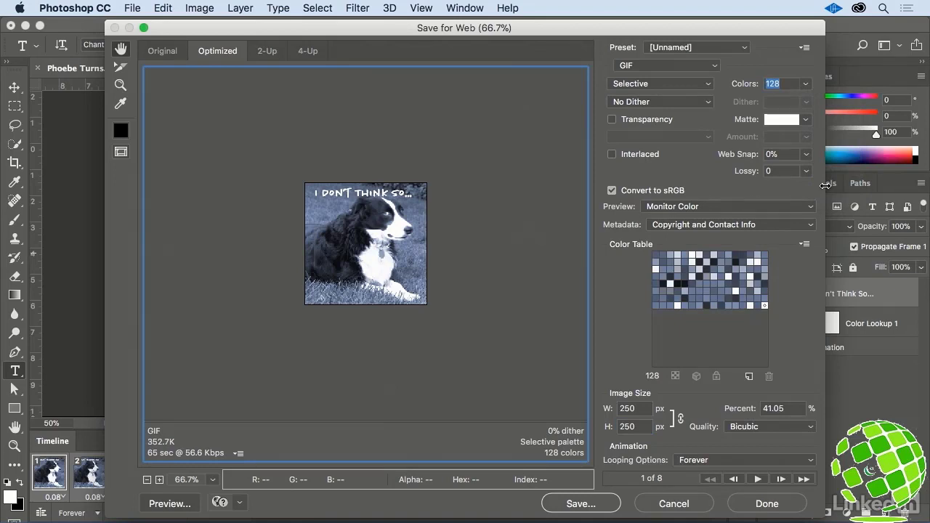
{"action": "left_click", "coordinate": [806, 85]}
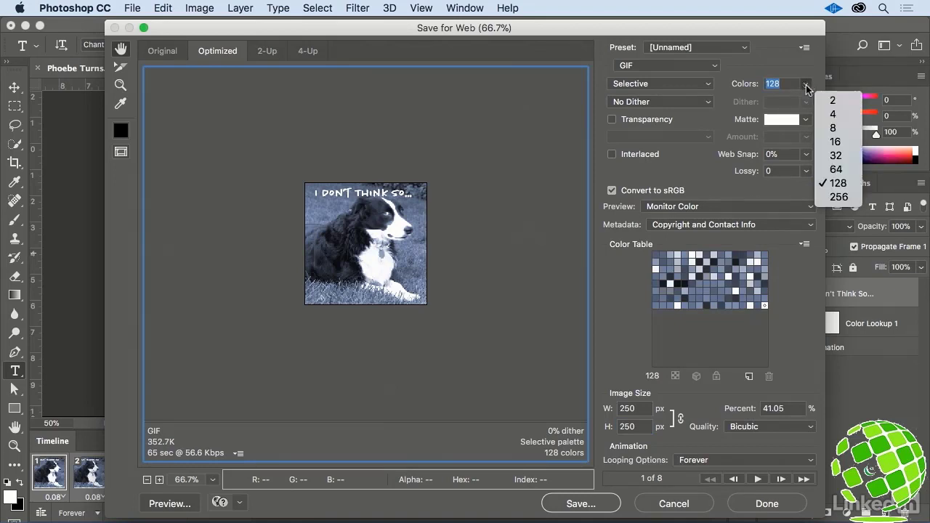
{"action": "left_click", "coordinate": [828, 169]}
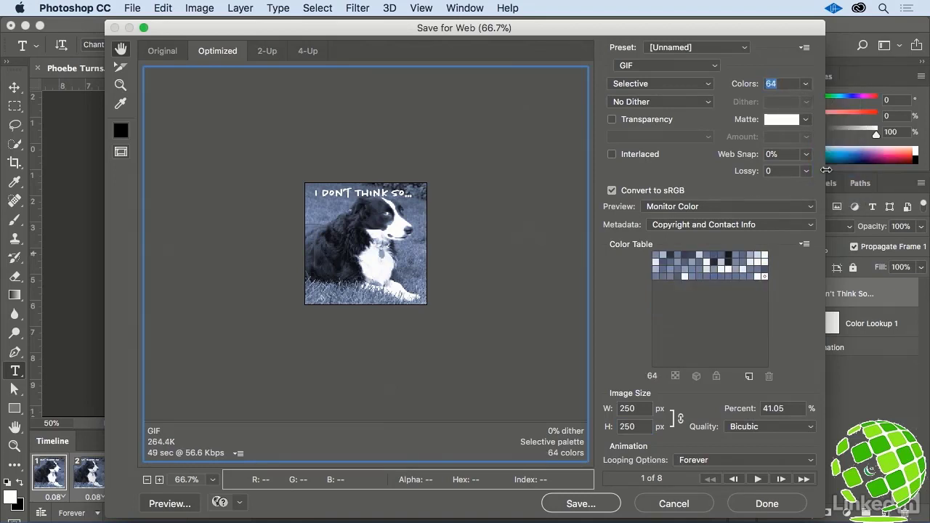
{"action": "left_click", "coordinate": [805, 85]}
{"action": "left_click", "coordinate": [823, 157]}
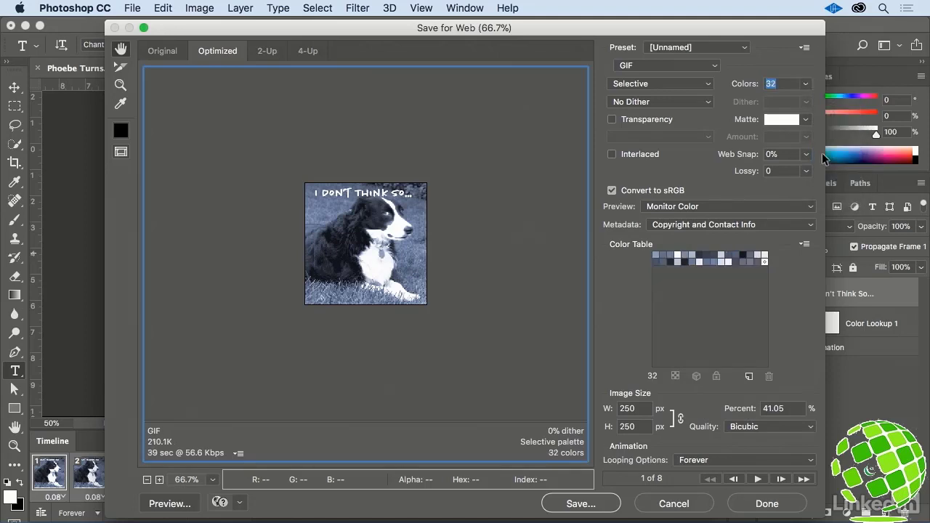
{"action": "left_click", "coordinate": [805, 84]}
{"action": "left_click", "coordinate": [824, 145]}
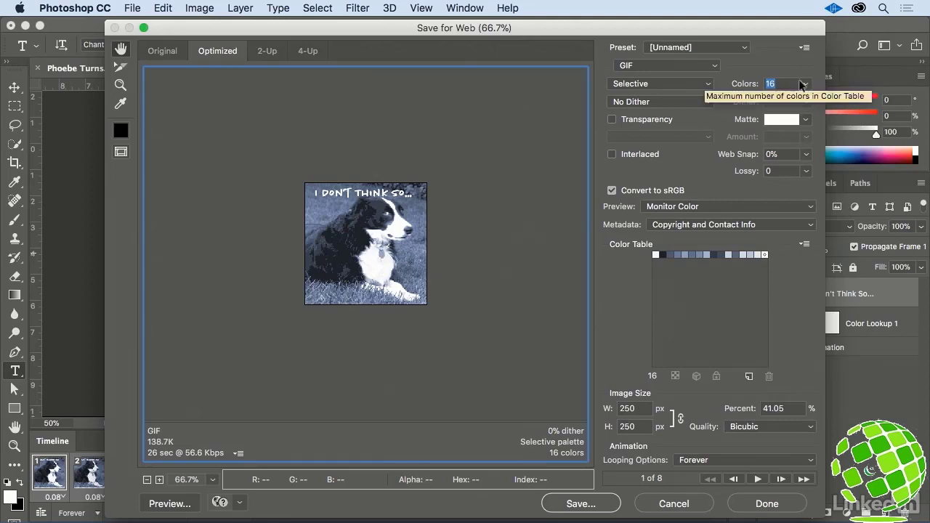
Step: Set the GIF's maximum number of colours to 64 and play the animation in the export preview
{"action": "left_click", "coordinate": [802, 85]}
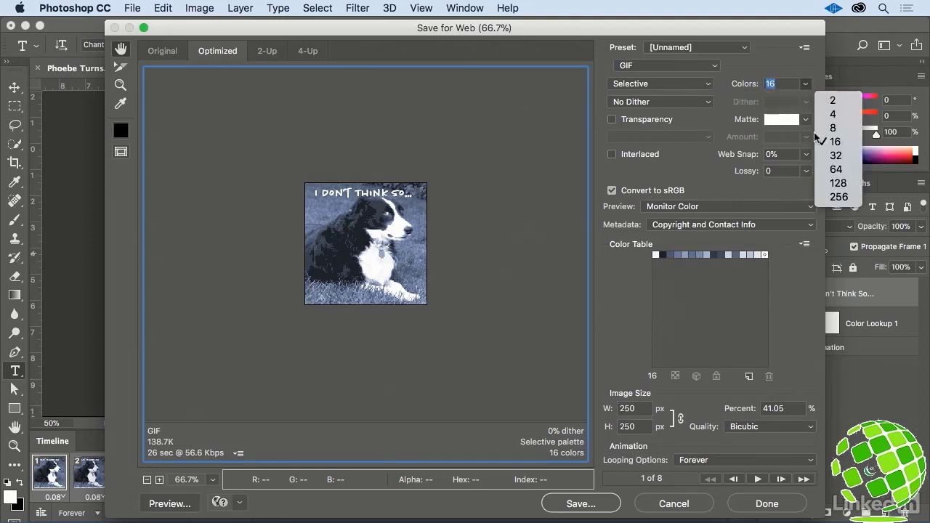
{"action": "left_click", "coordinate": [822, 170]}
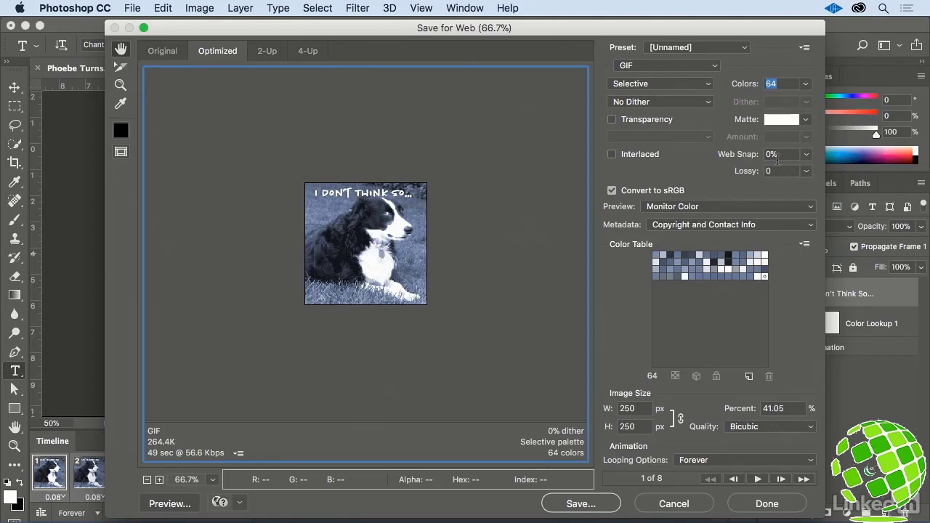
{"action": "left_click", "coordinate": [757, 479]}
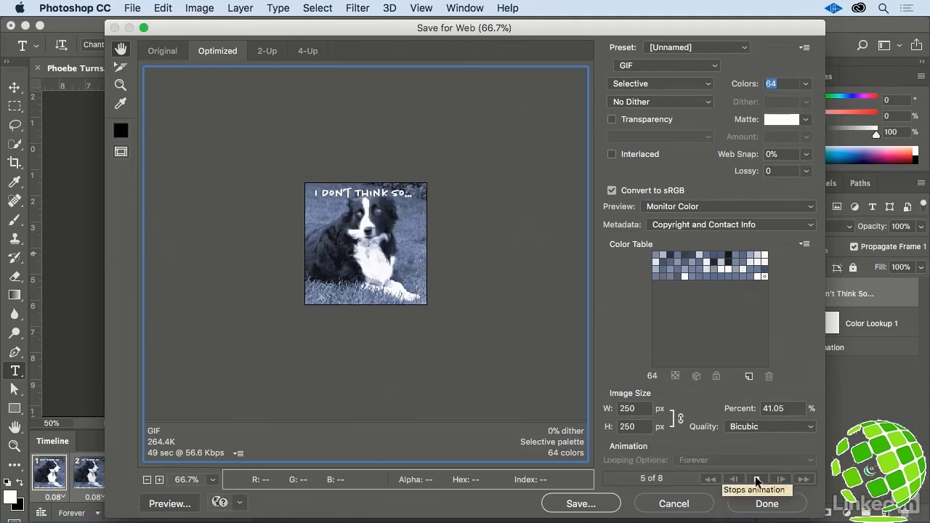
Step: Stop the preview animation and save the optimized GIF to the Desktop as phoebe2.gif
{"action": "left_click", "coordinate": [756, 479]}
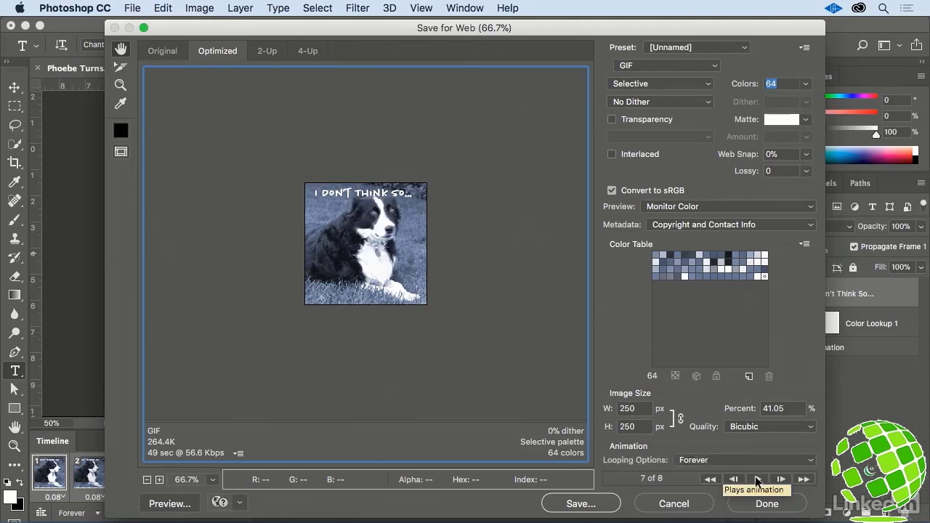
{"action": "left_click", "coordinate": [608, 504]}
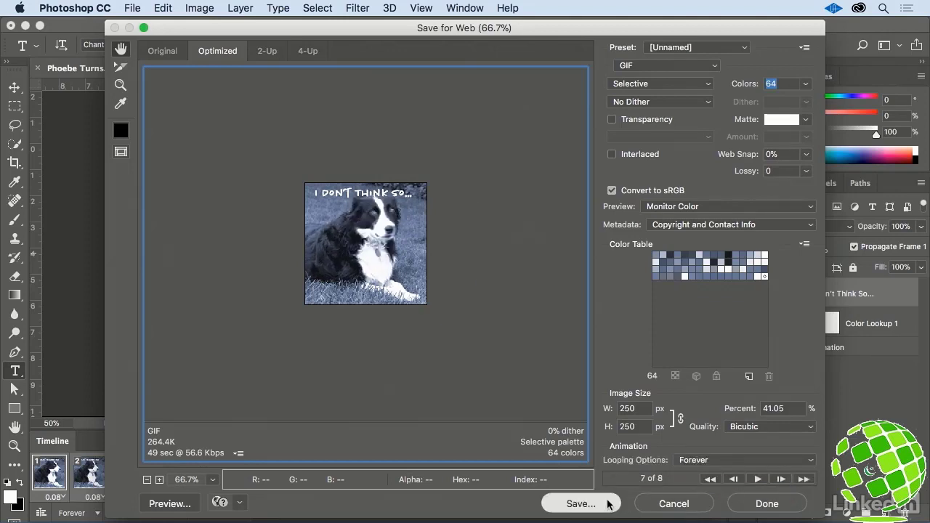
{"action": "type", "text": "phoebe2"}
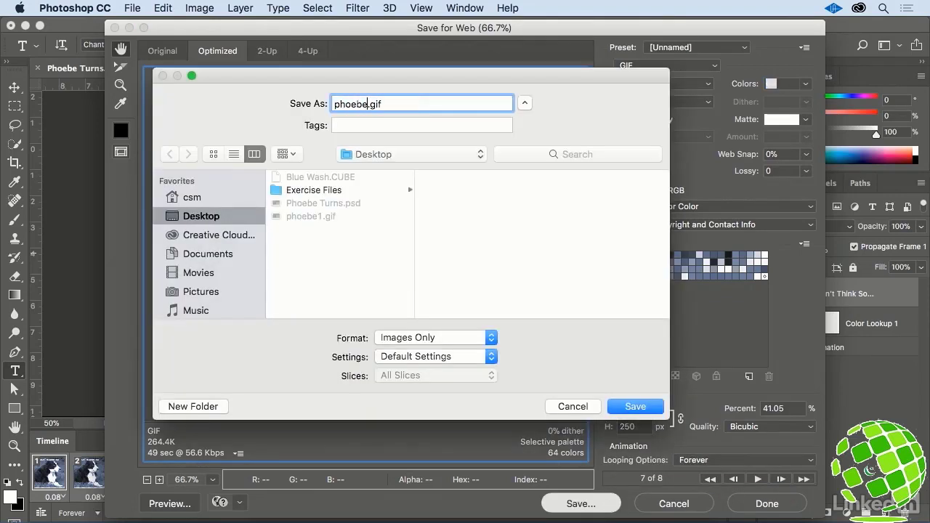
{"action": "left_click", "coordinate": [643, 406]}
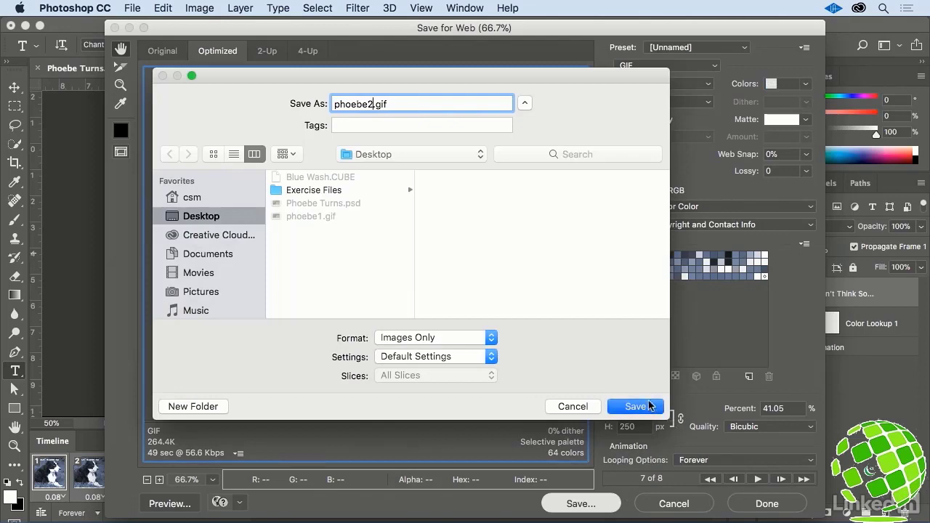
Step: Switch to the Finder desktop, place phoebe2.gif beside phoebe1.gif, and show both files' info to compare their sizes
{"action": "left_click", "coordinate": [26, 26]}
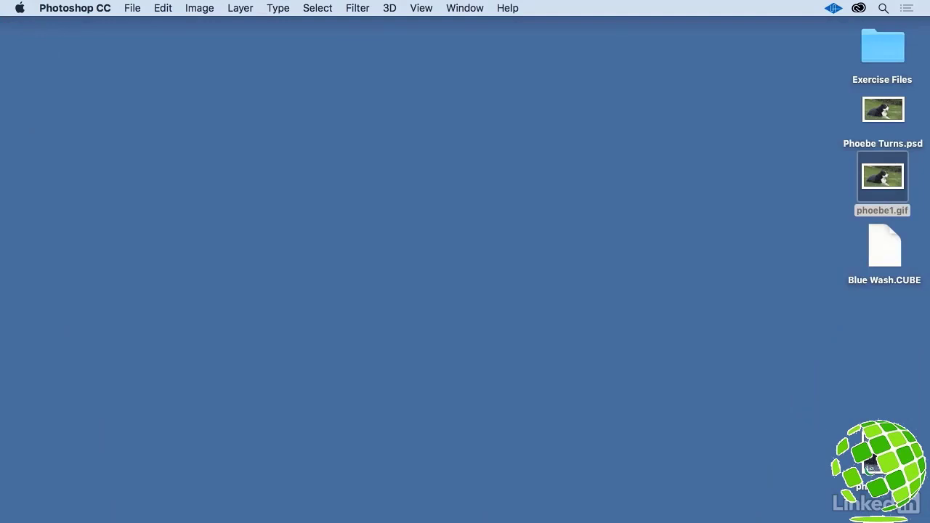
{"action": "left_click_drag", "start_coordinate": [882, 456], "coordinate": [819, 189]}
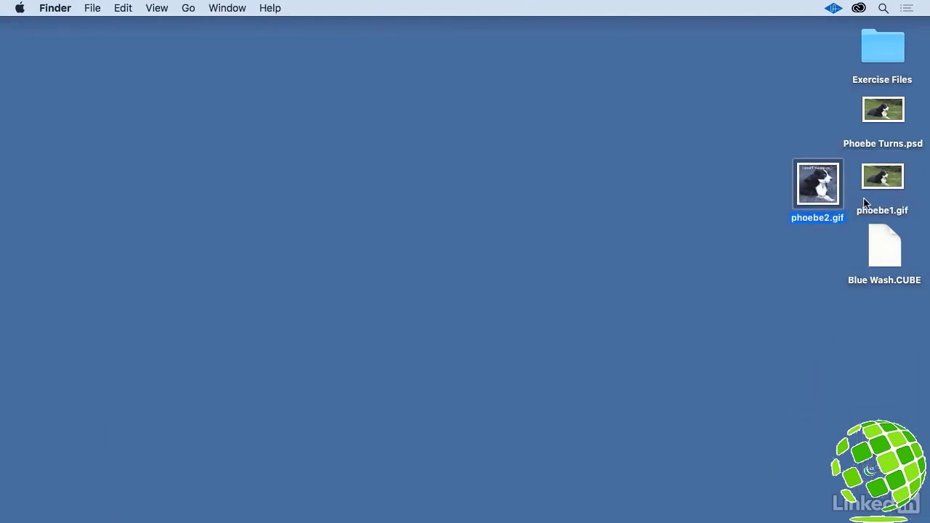
{"action": "left_click_drag", "start_coordinate": [747, 177], "coordinate": [881, 187]}
{"action": "right_click", "coordinate": [881, 186]}
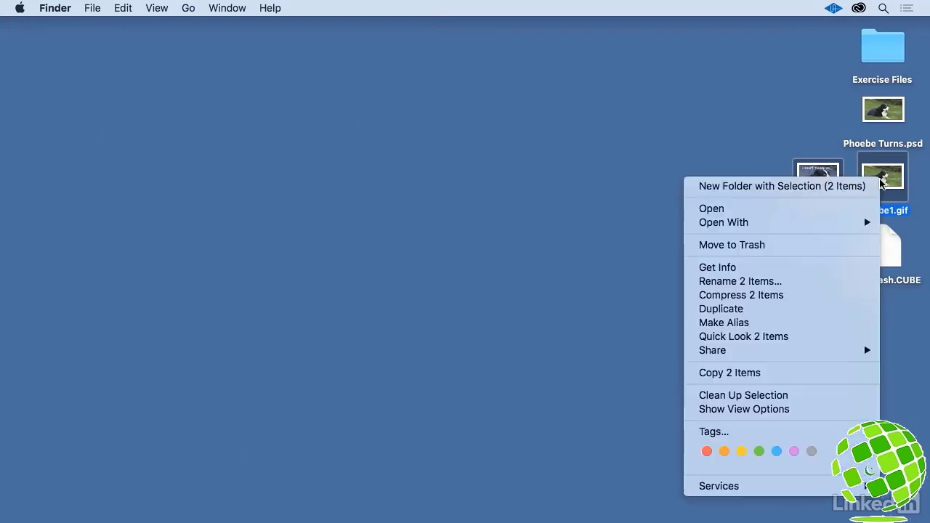
{"action": "left_click", "coordinate": [820, 268]}
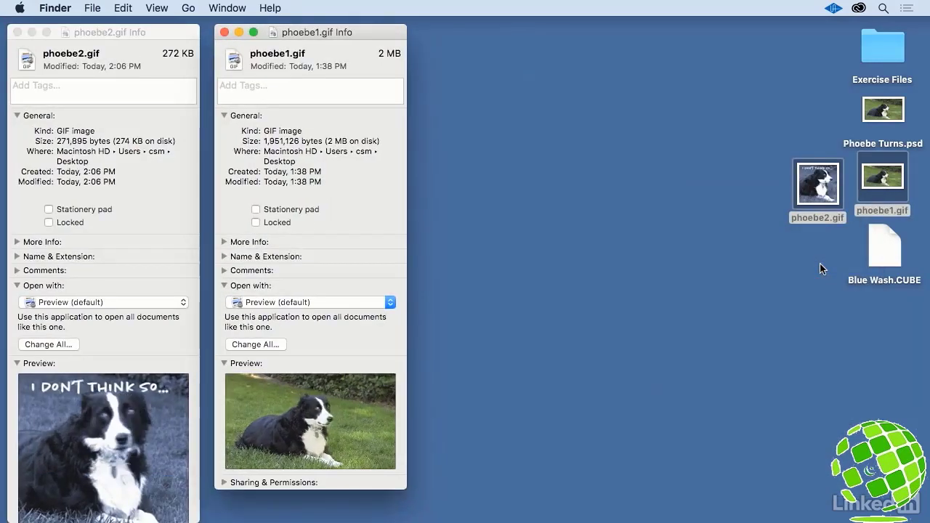